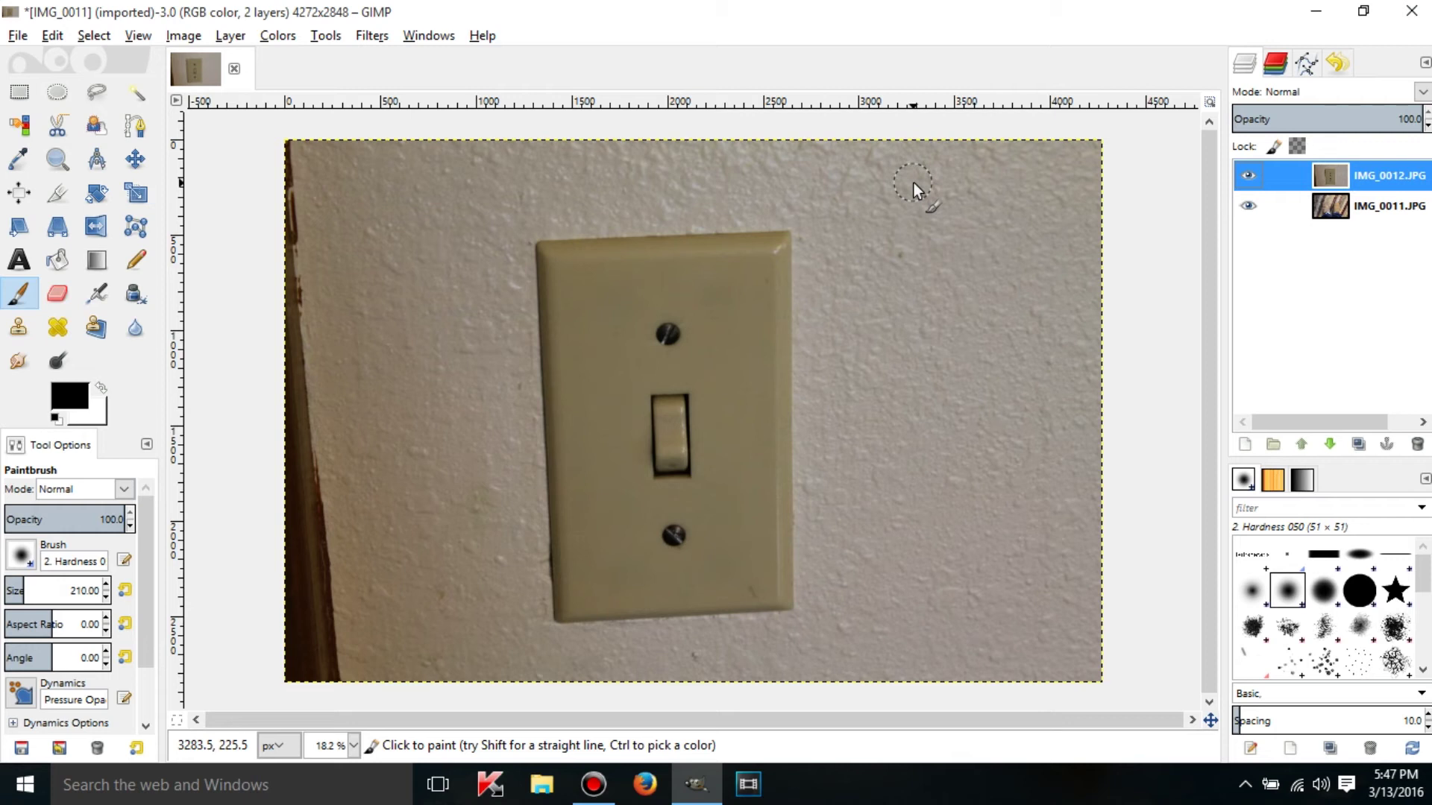
- Pick the Eraser and hide the IMG_0012.JPG layer to view the carpet photo
click(57, 294)
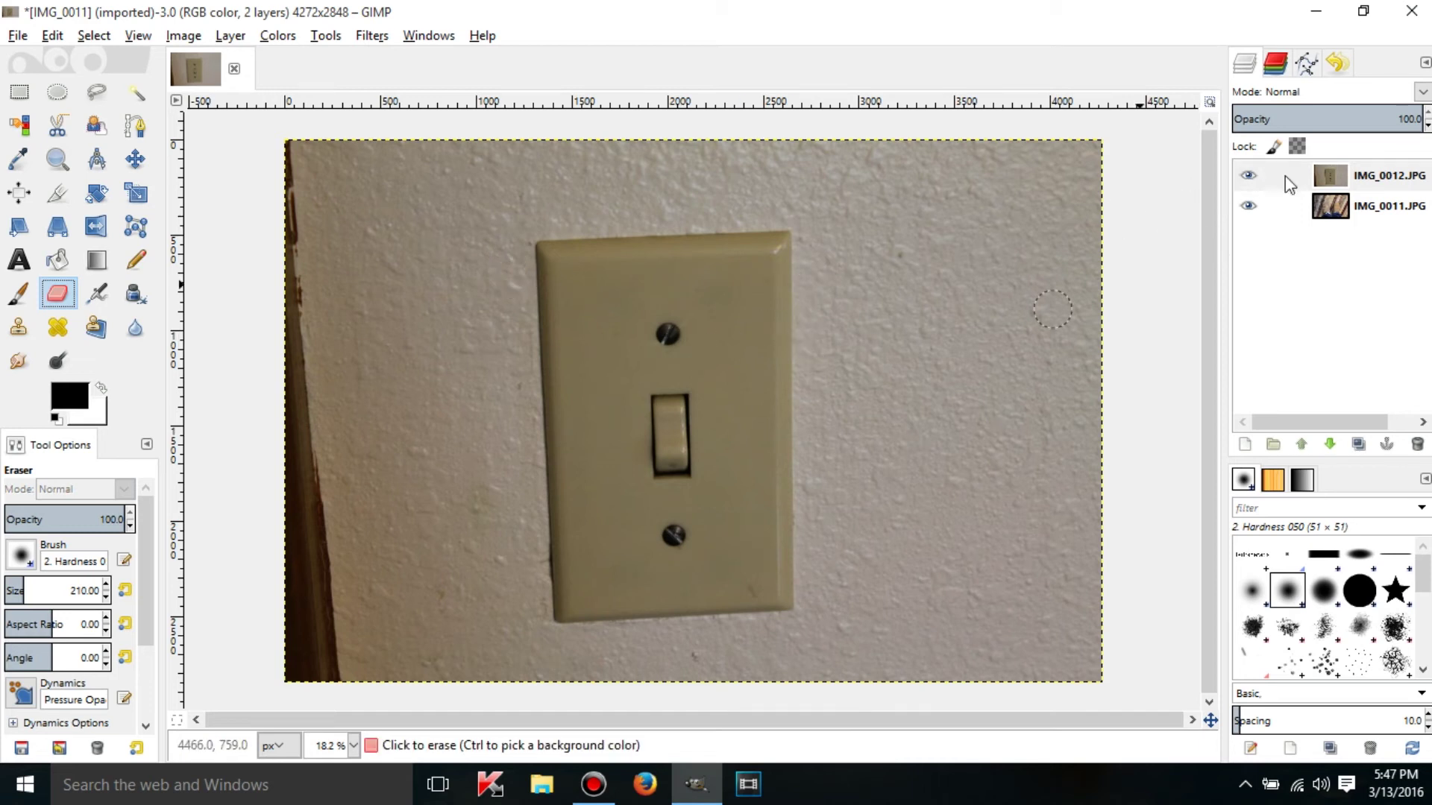
click(1249, 175)
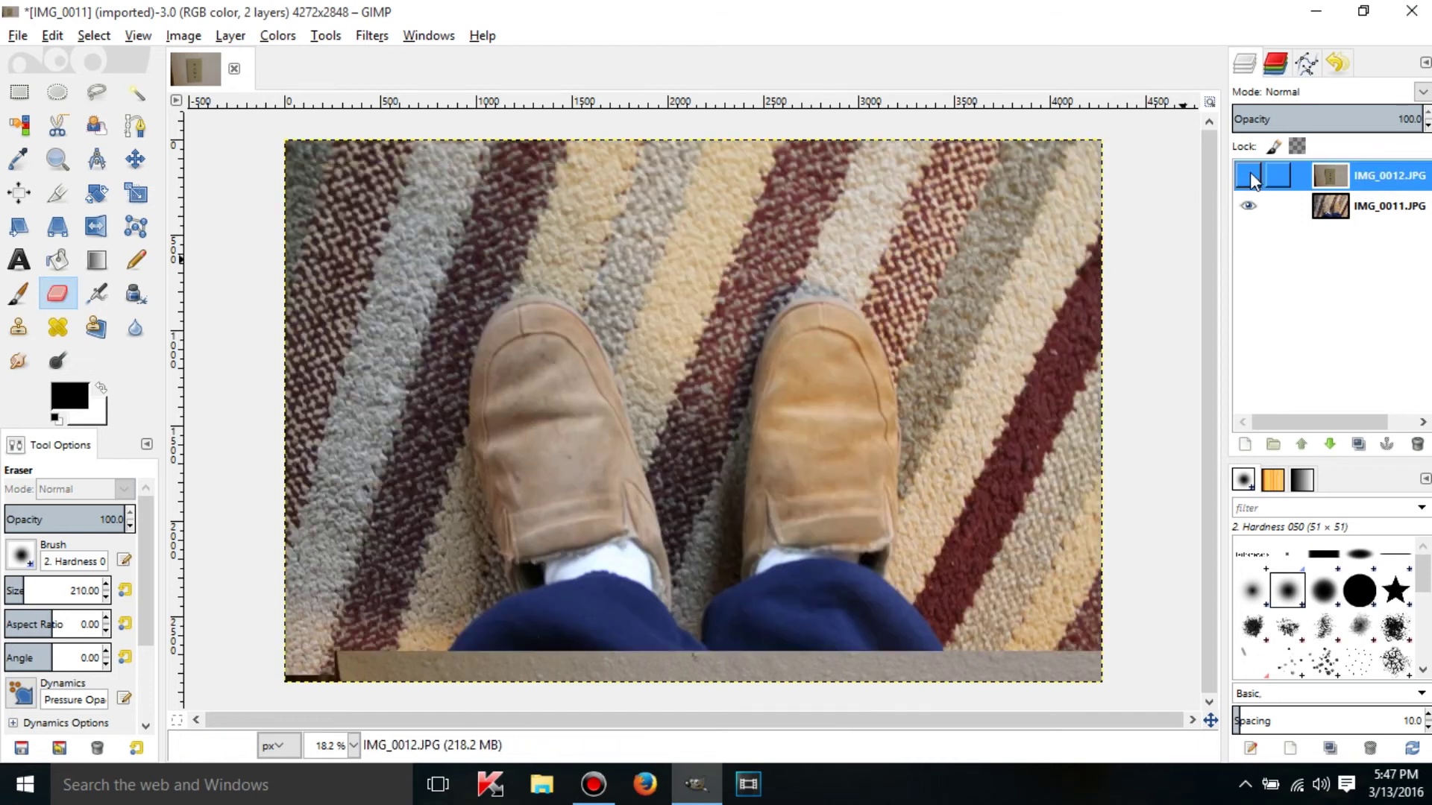
- Show IMG_0012.JPG again and erase a white strip beside the switch plate's left edge
click(1249, 175)
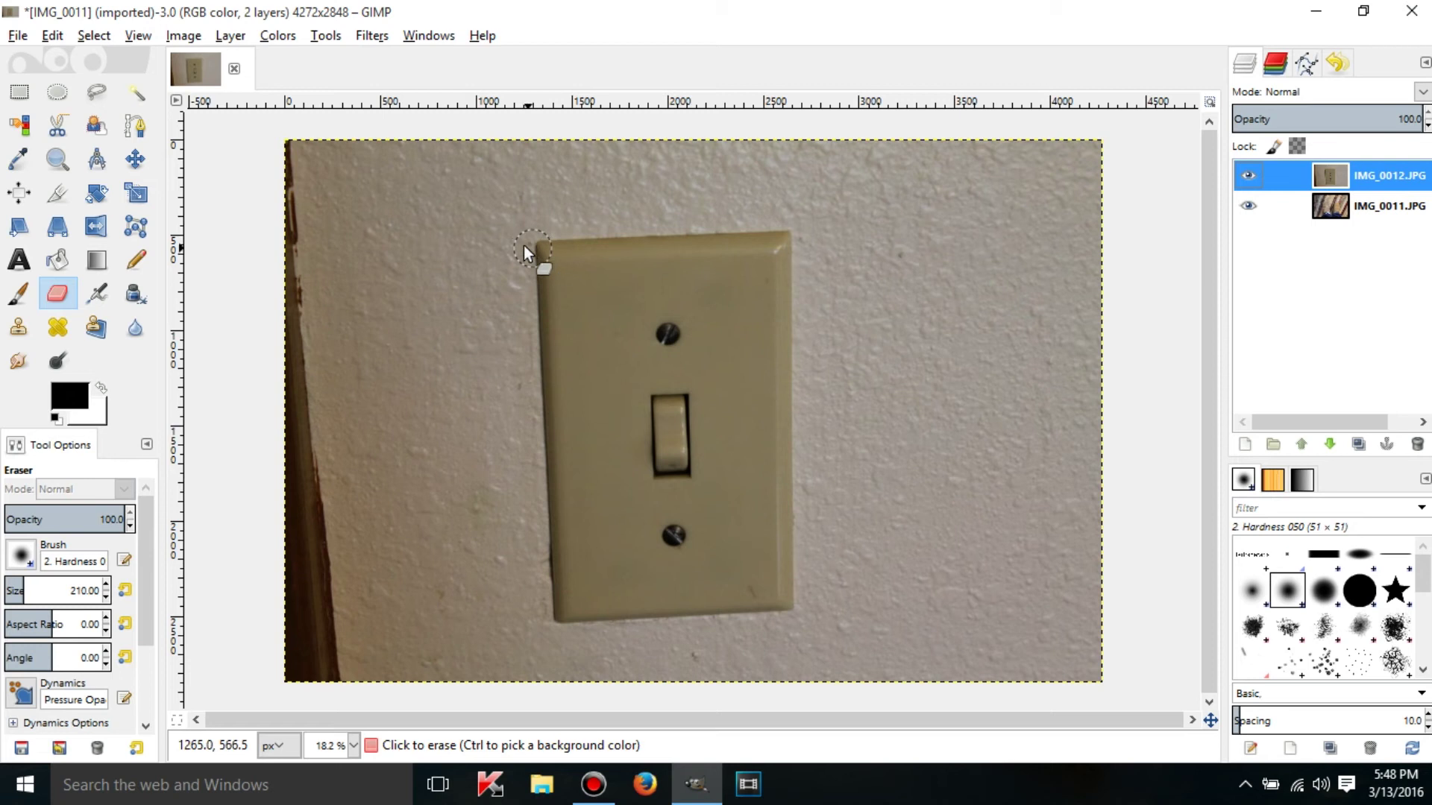
mouse_move(516, 252)
mouse_down()
mouse_move(538, 339)
mouse_move(538, 353)
mouse_move(525, 260)
mouse_move(538, 388)
mouse_up()
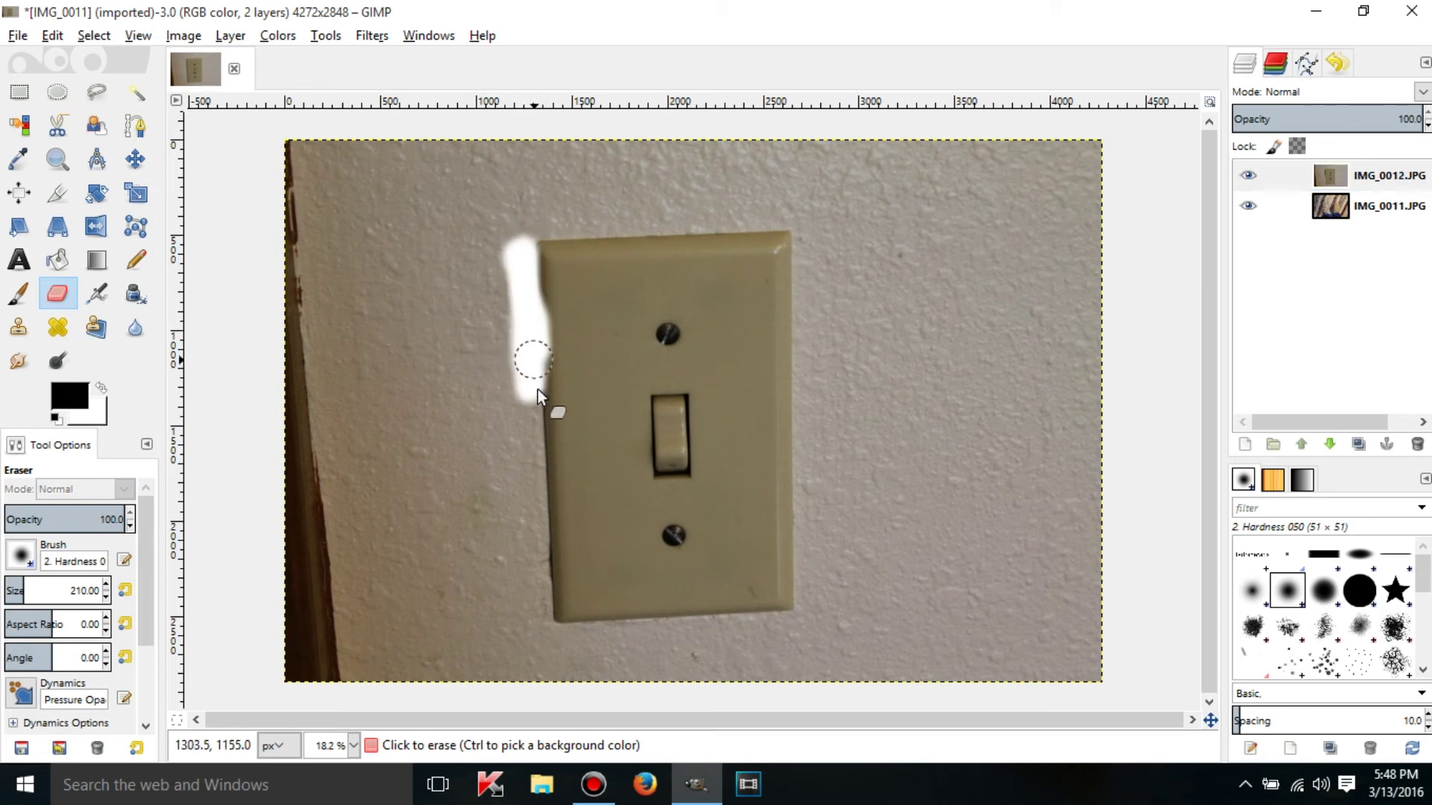
drag(508, 319, 516, 385)
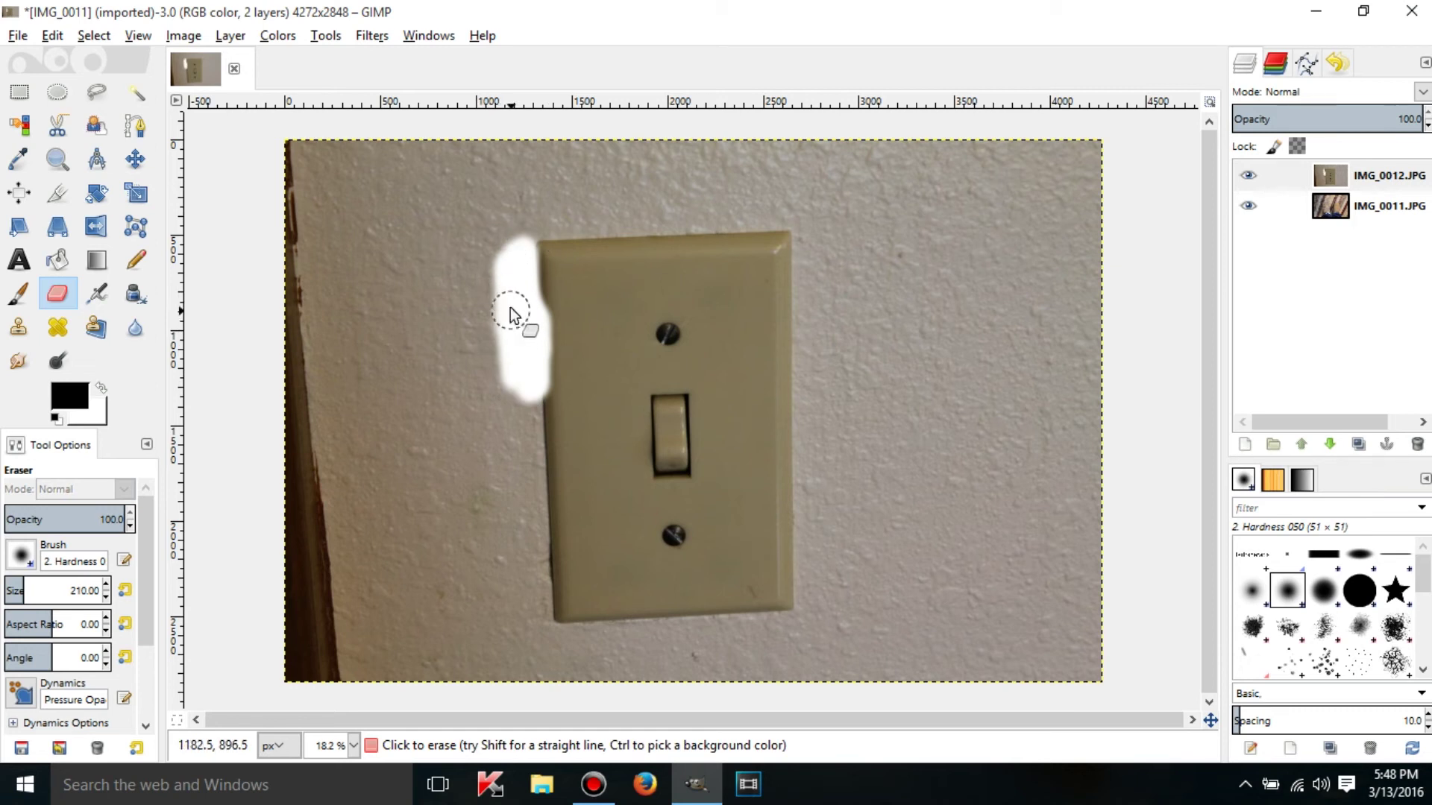
click(1360, 184)
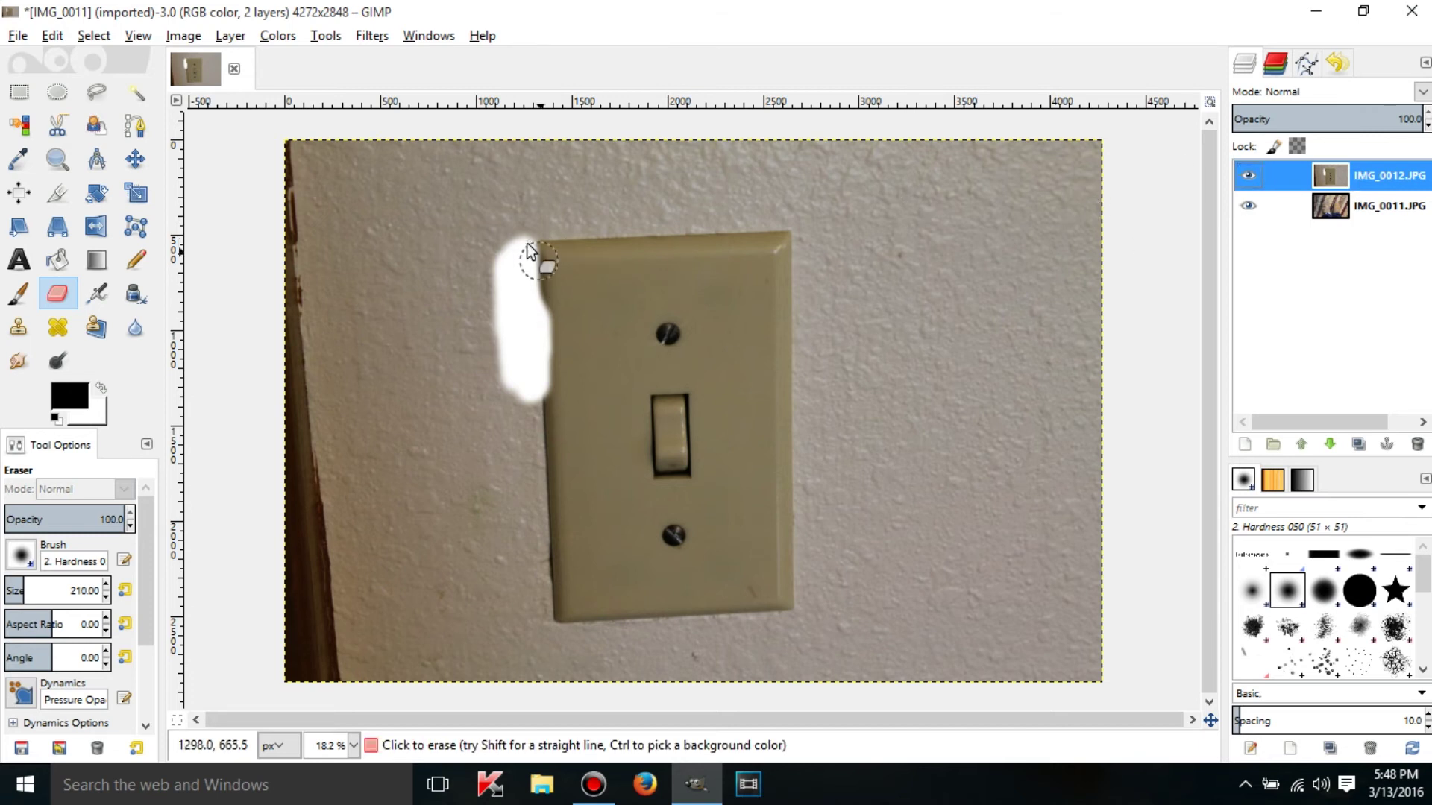
right_click(1389, 187)
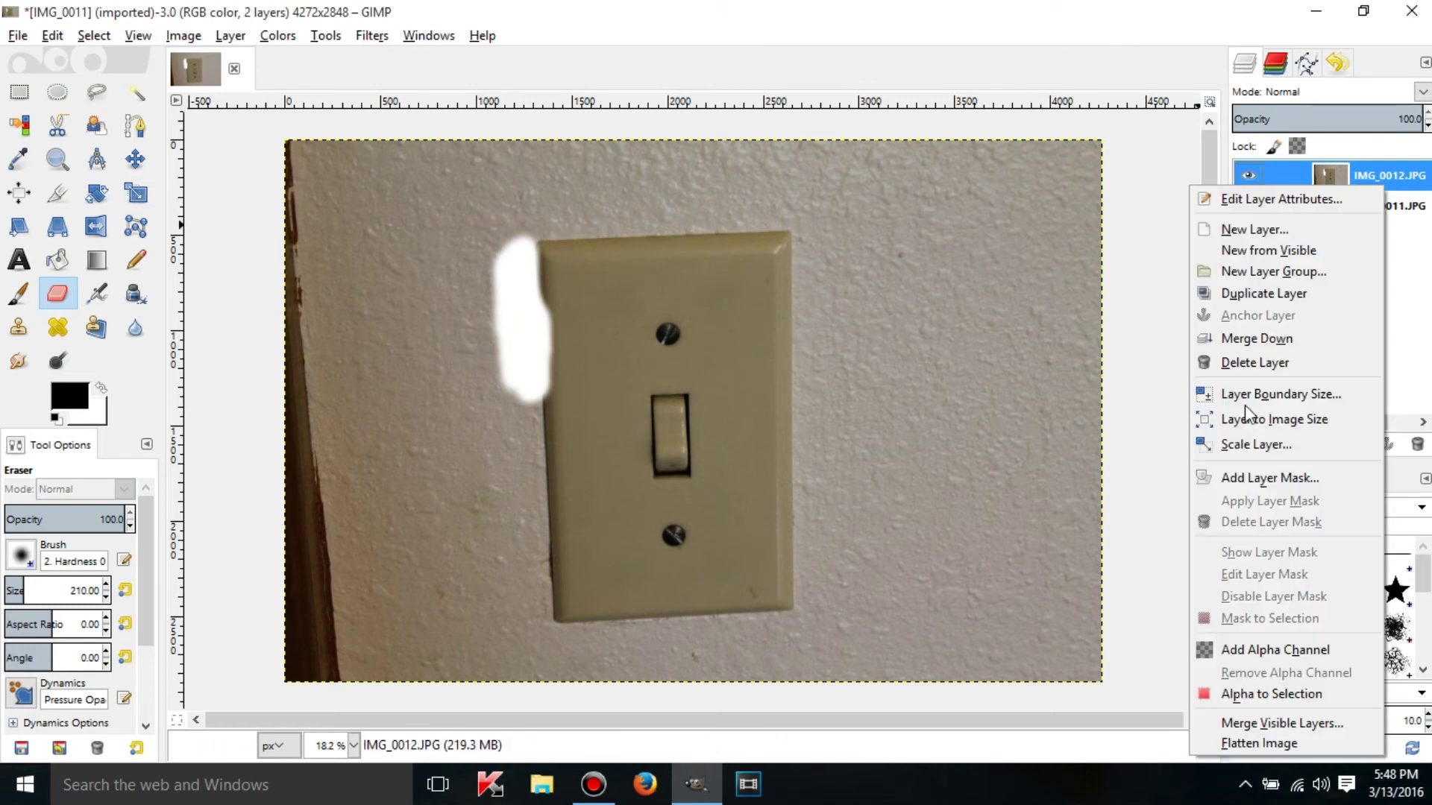
- Add an alpha channel to the switch-plate layer and undo the white erased streaks
click(1326, 647)
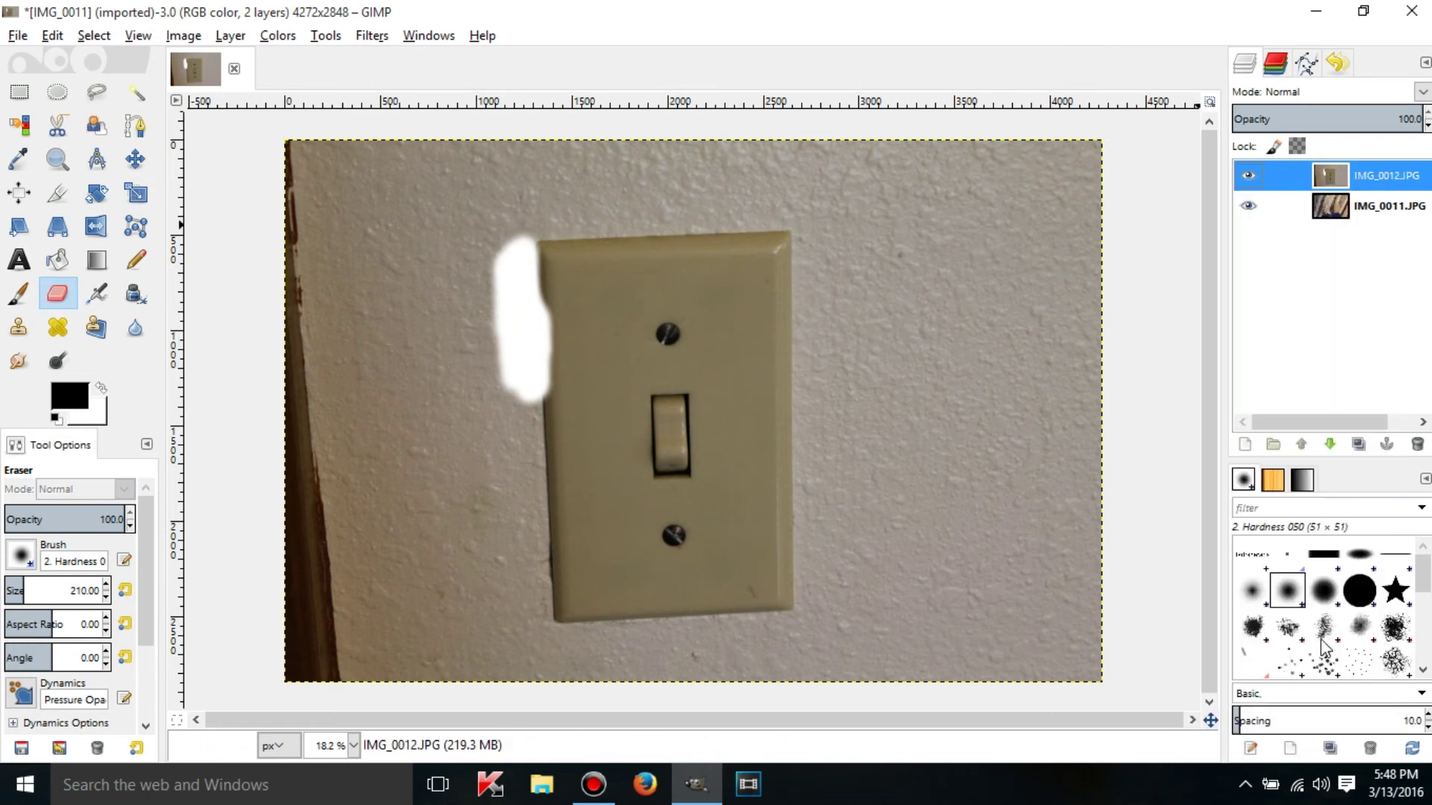
mouse_move(518, 256)
mouse_down()
mouse_move(500, 254)
mouse_move(517, 244)
mouse_move(534, 265)
mouse_move(535, 389)
mouse_move(502, 374)
mouse_move(499, 267)
mouse_move(531, 361)
mouse_move(513, 341)
mouse_up()
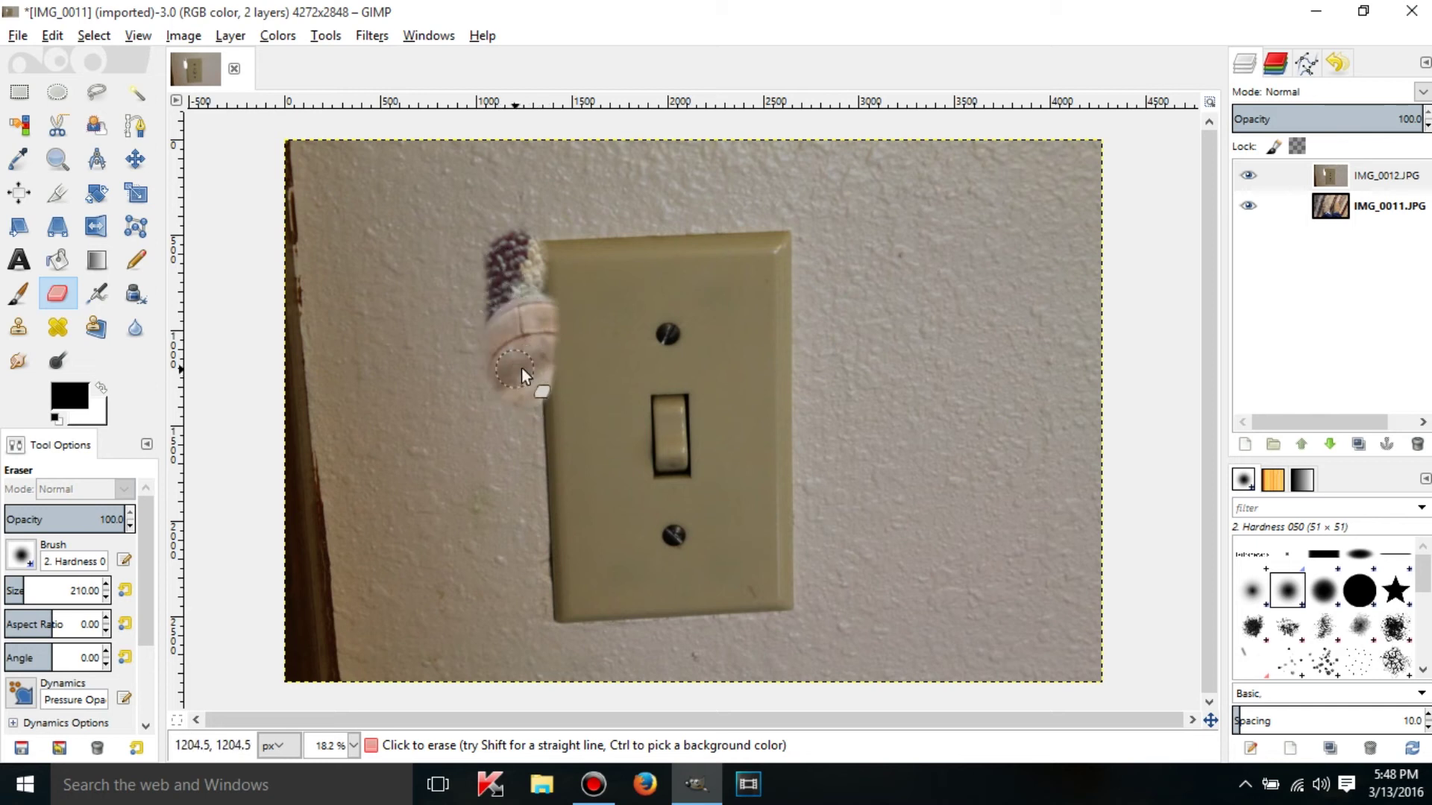
key(ctrl)
key(ctrl+z)
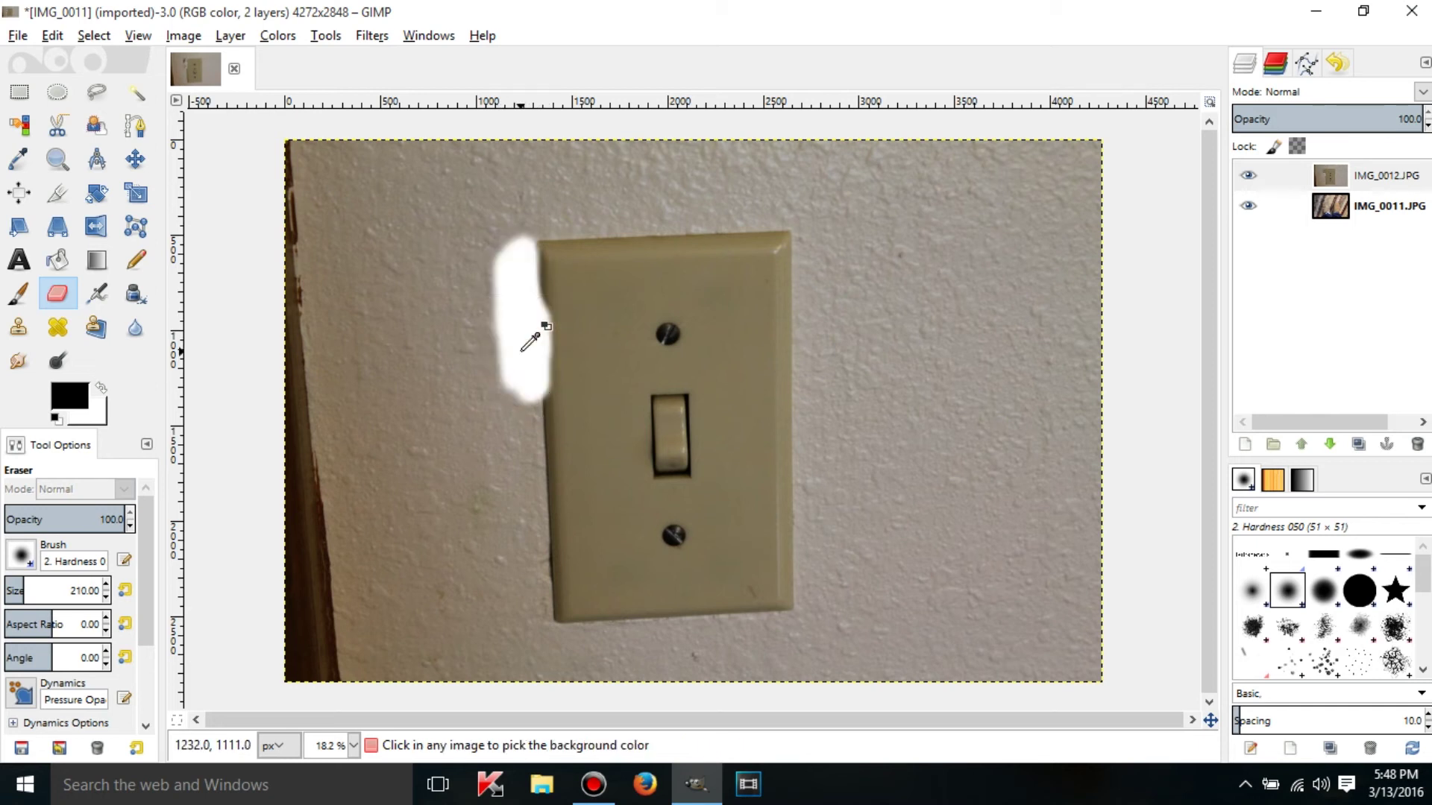
key(ctrl+y)
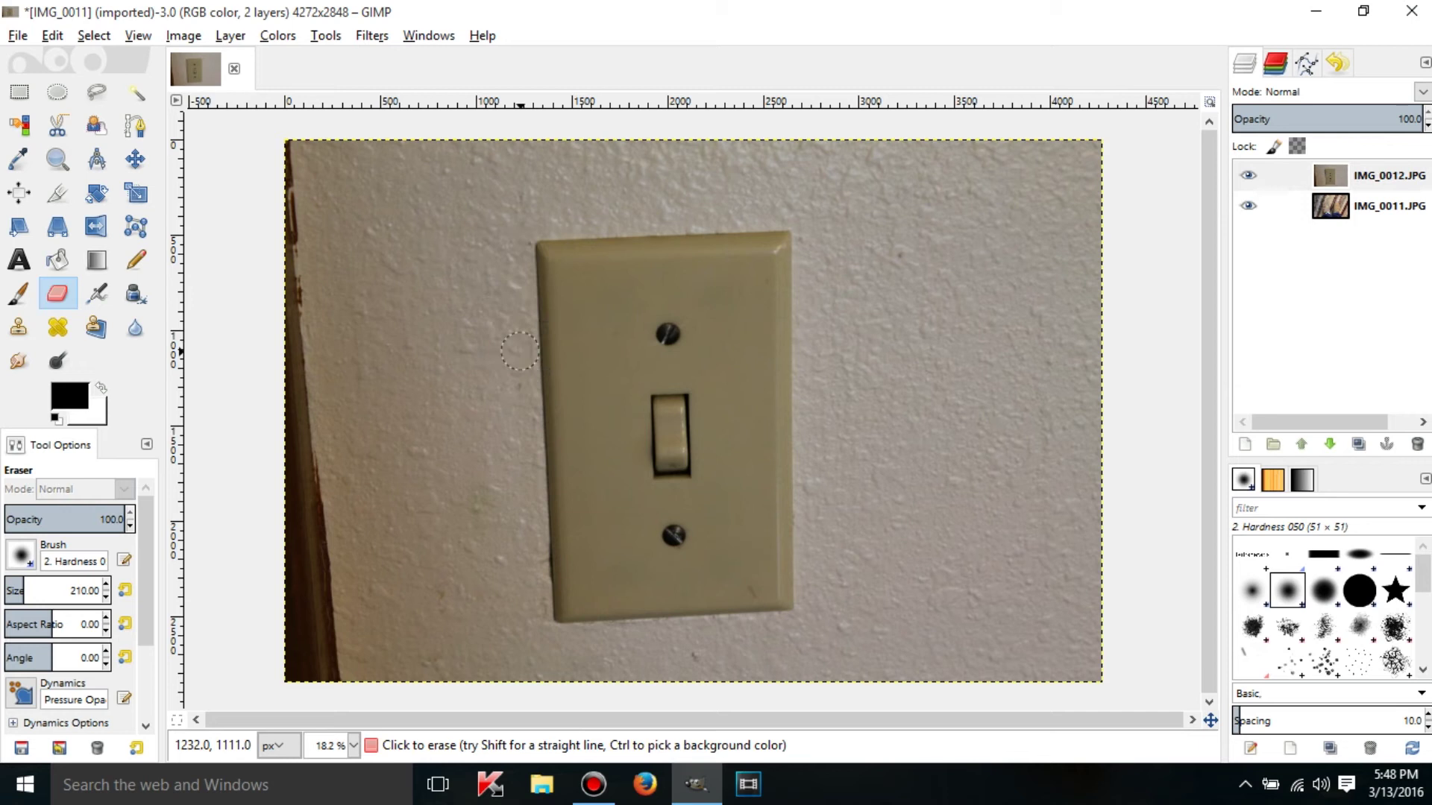
- Re-add the alpha channel and erase along the door frame to reveal carpet
right_click(1380, 177)
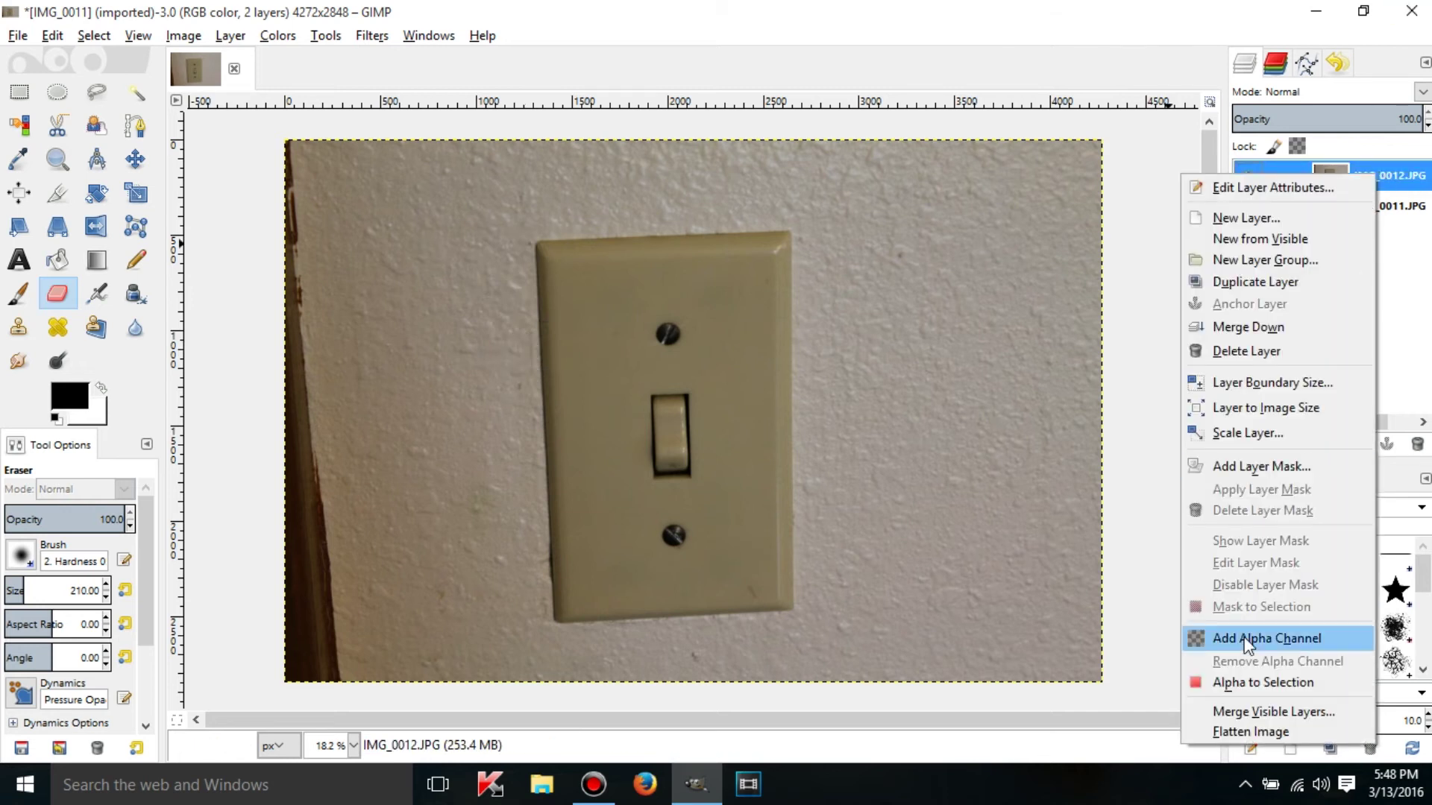
click(1245, 640)
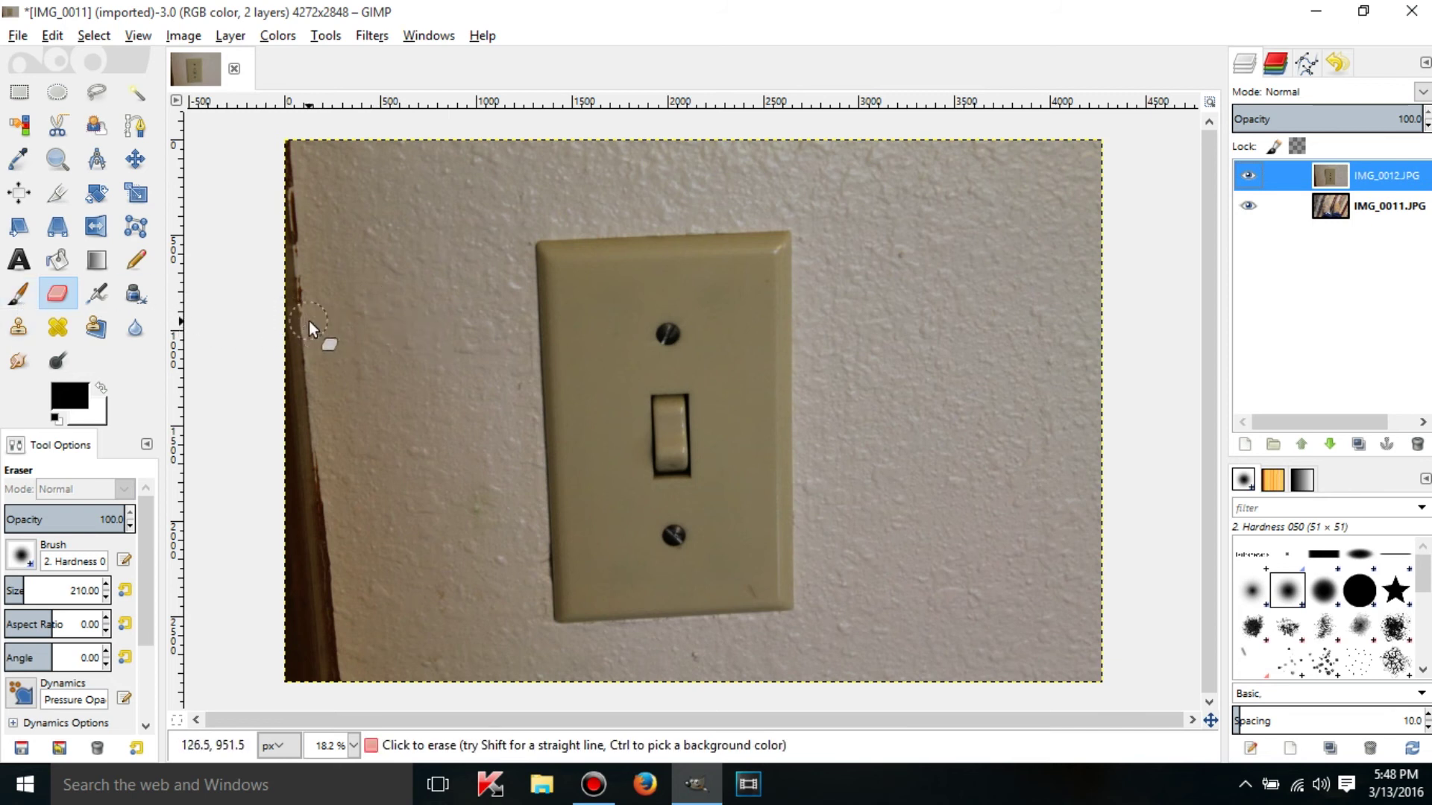
mouse_move(308, 305)
mouse_down()
mouse_move(305, 393)
mouse_move(327, 449)
mouse_move(296, 370)
mouse_move(323, 315)
mouse_move(327, 388)
mouse_move(340, 344)
mouse_move(323, 441)
mouse_move(300, 323)
mouse_up()
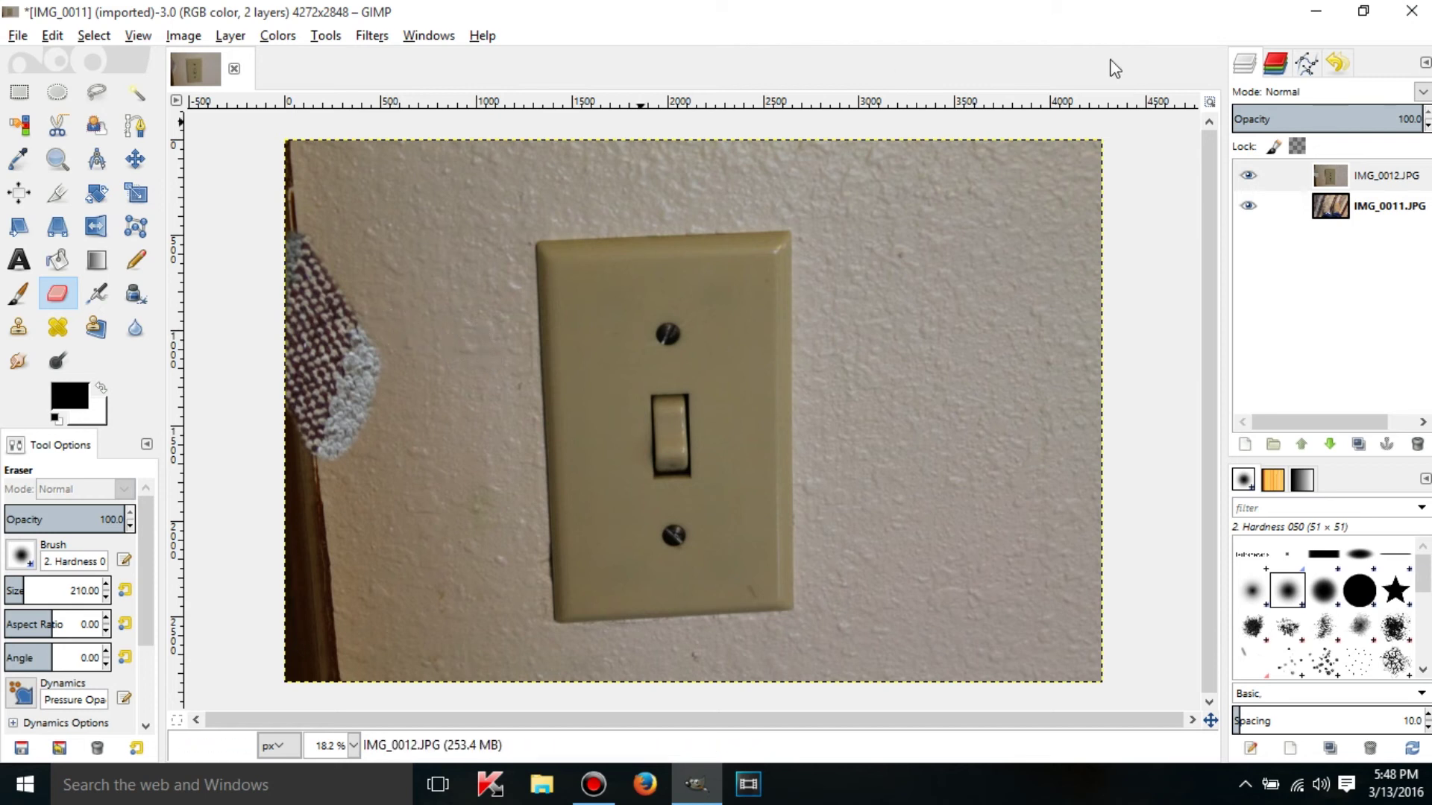
- Revert the switch-plate photo to its unerased base image using Undo History
click(1337, 64)
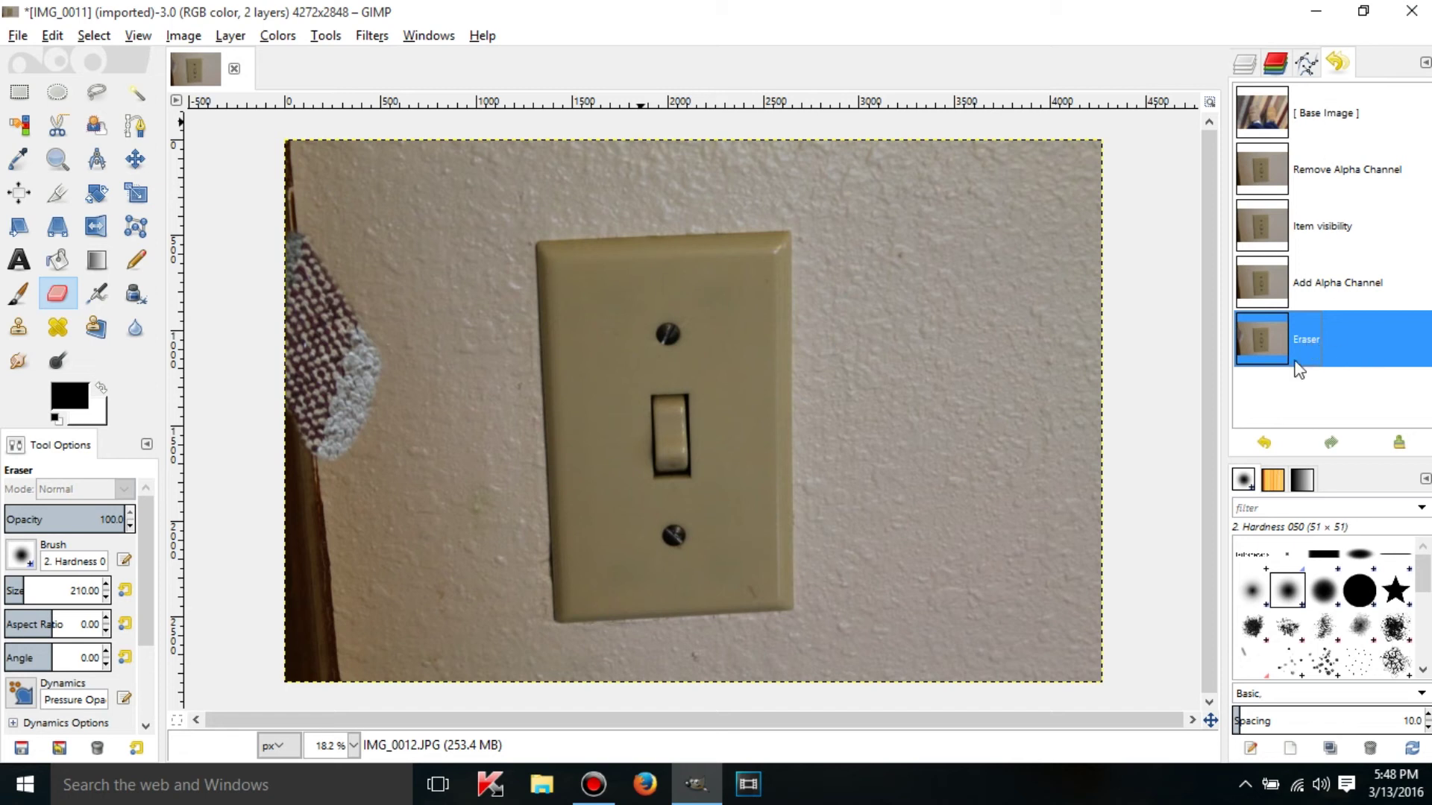
click(1244, 64)
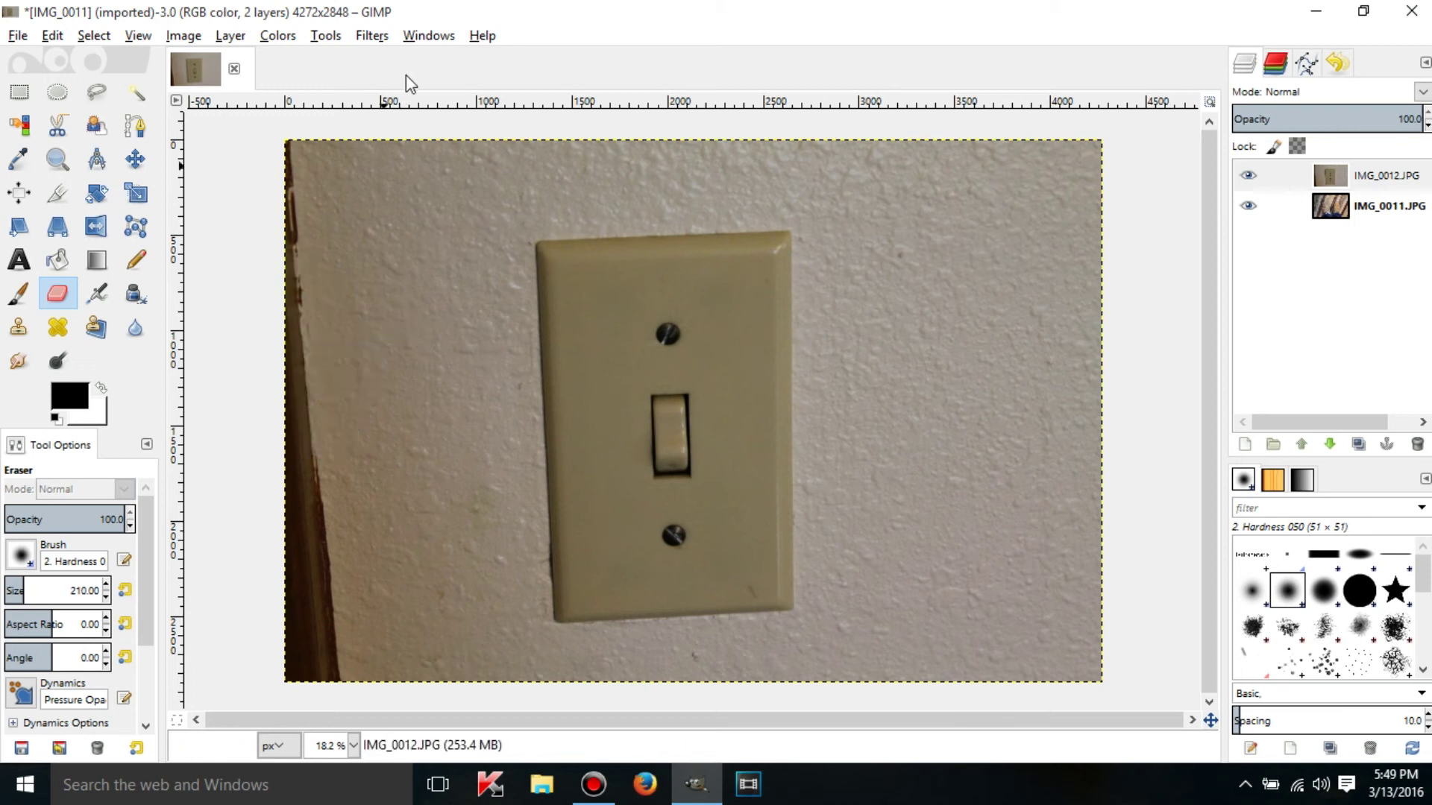
- Choose the Paintbrush and add a White (full opacity) layer mask to IMG_0012.JPG
click(18, 295)
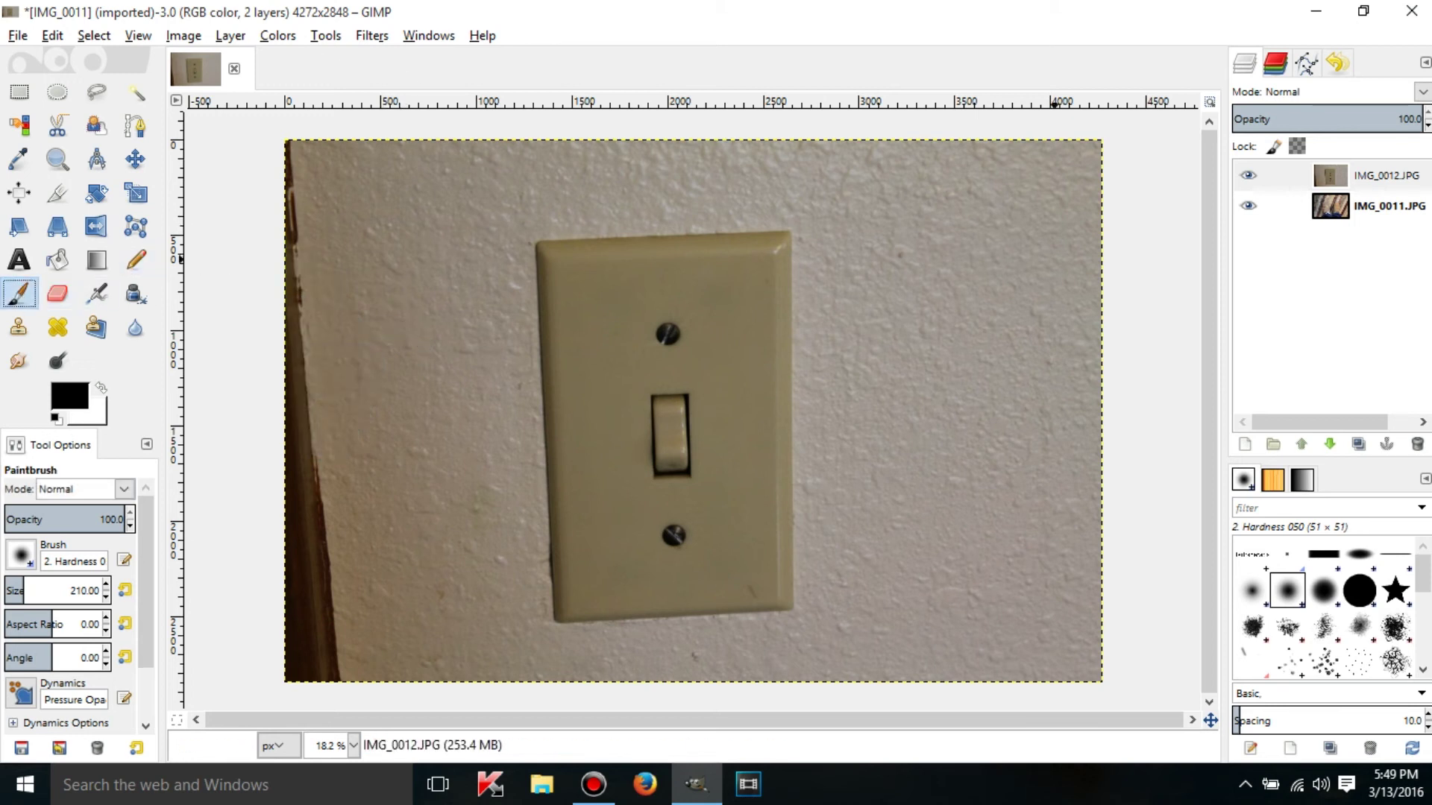
click(1379, 179)
right_click(1379, 179)
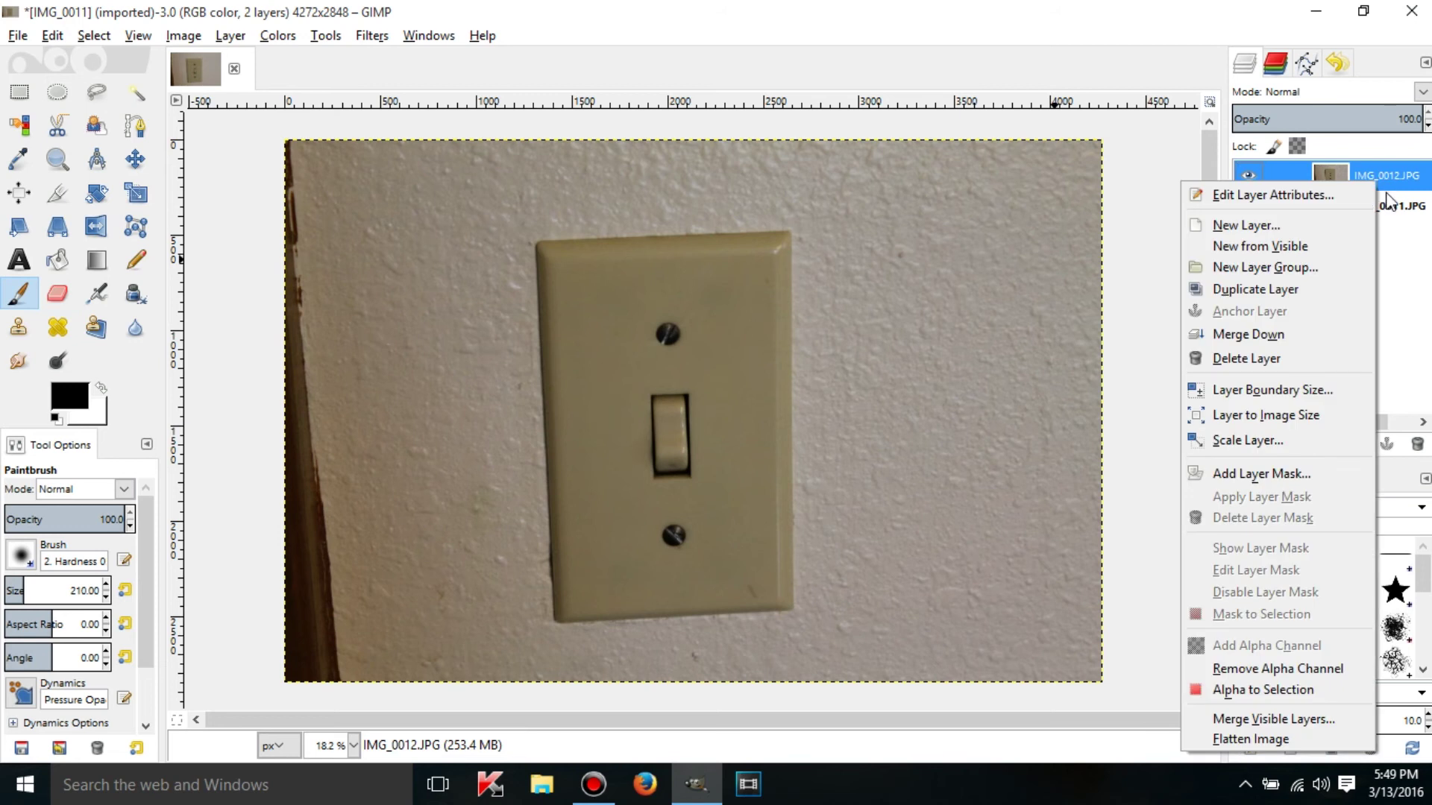
click(1301, 474)
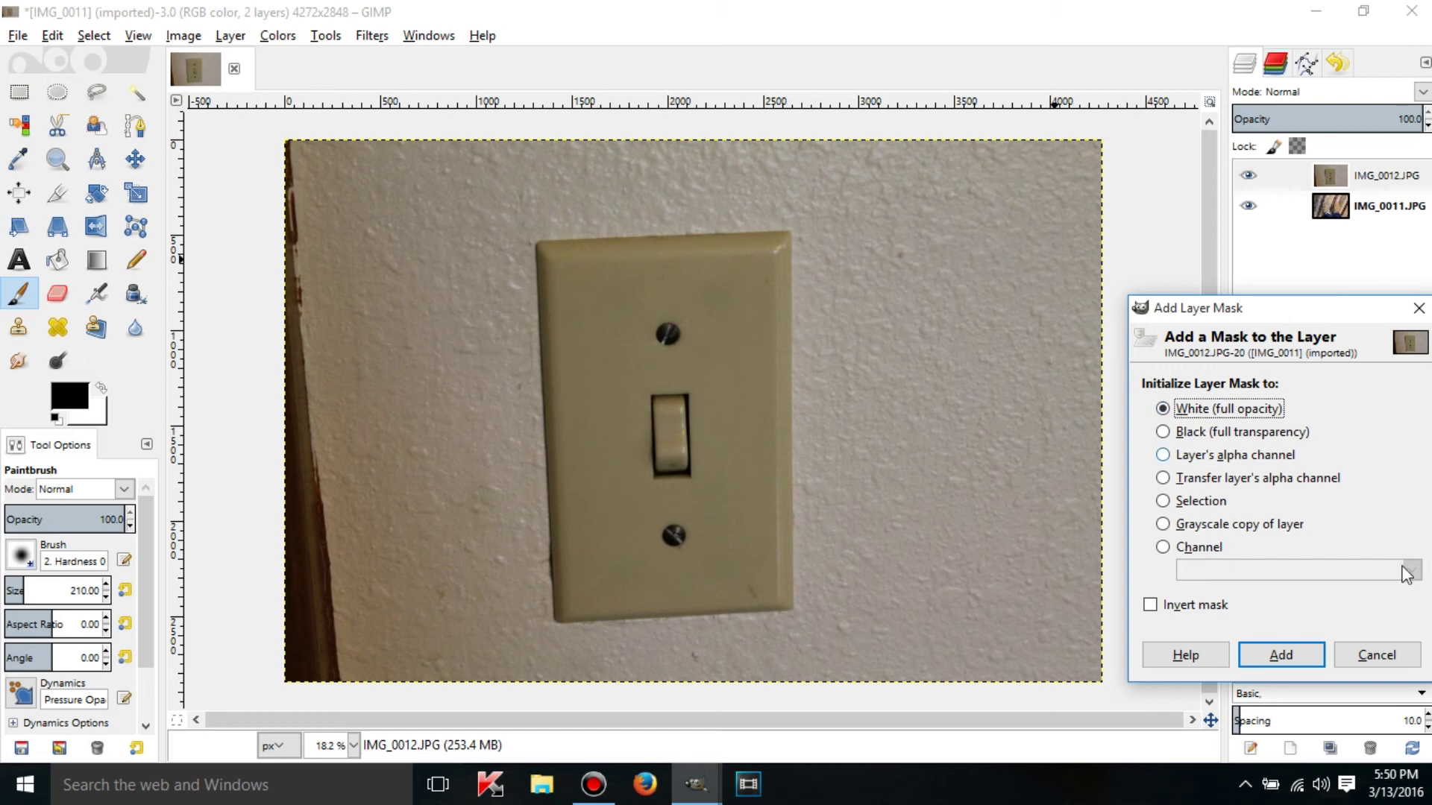
click(1283, 655)
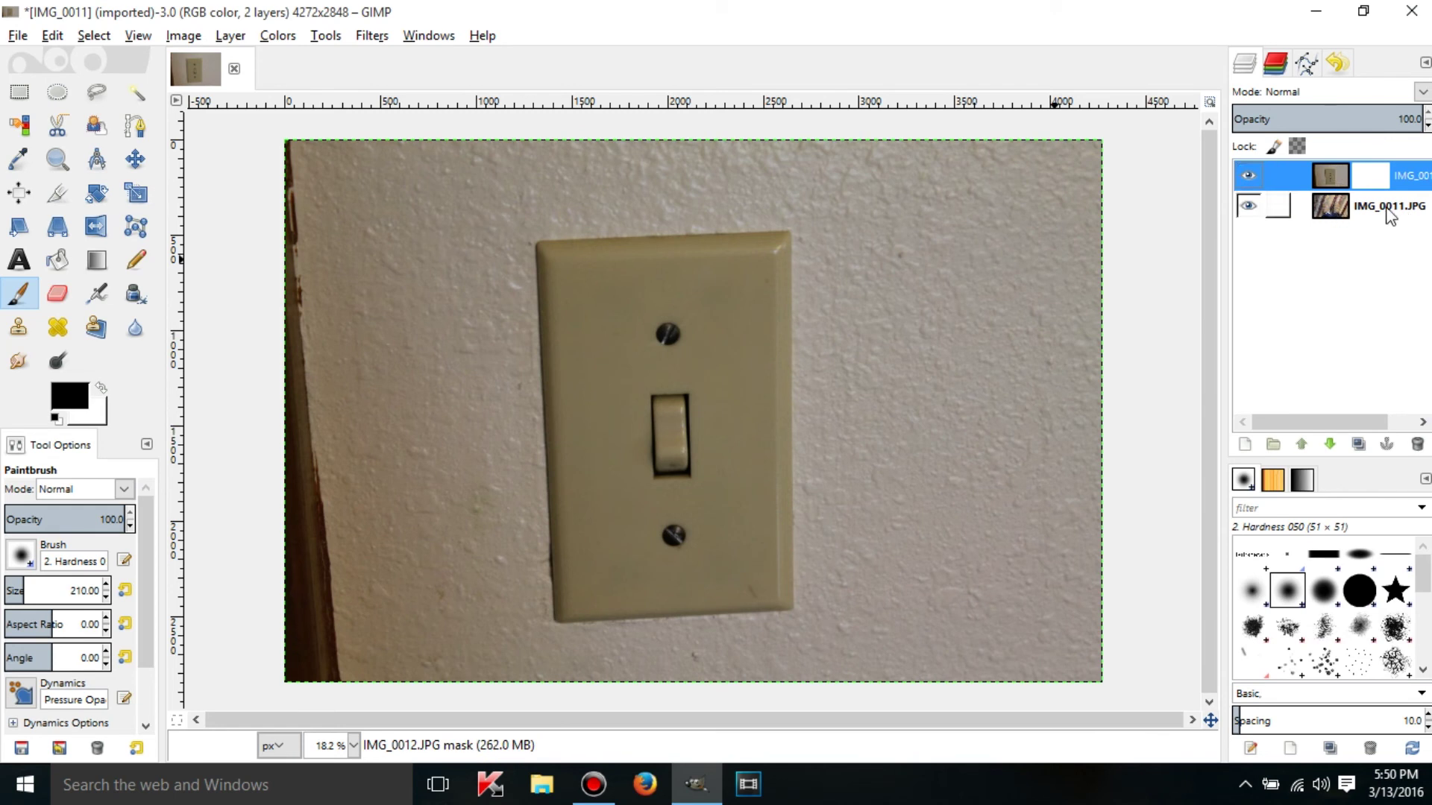
click(1335, 178)
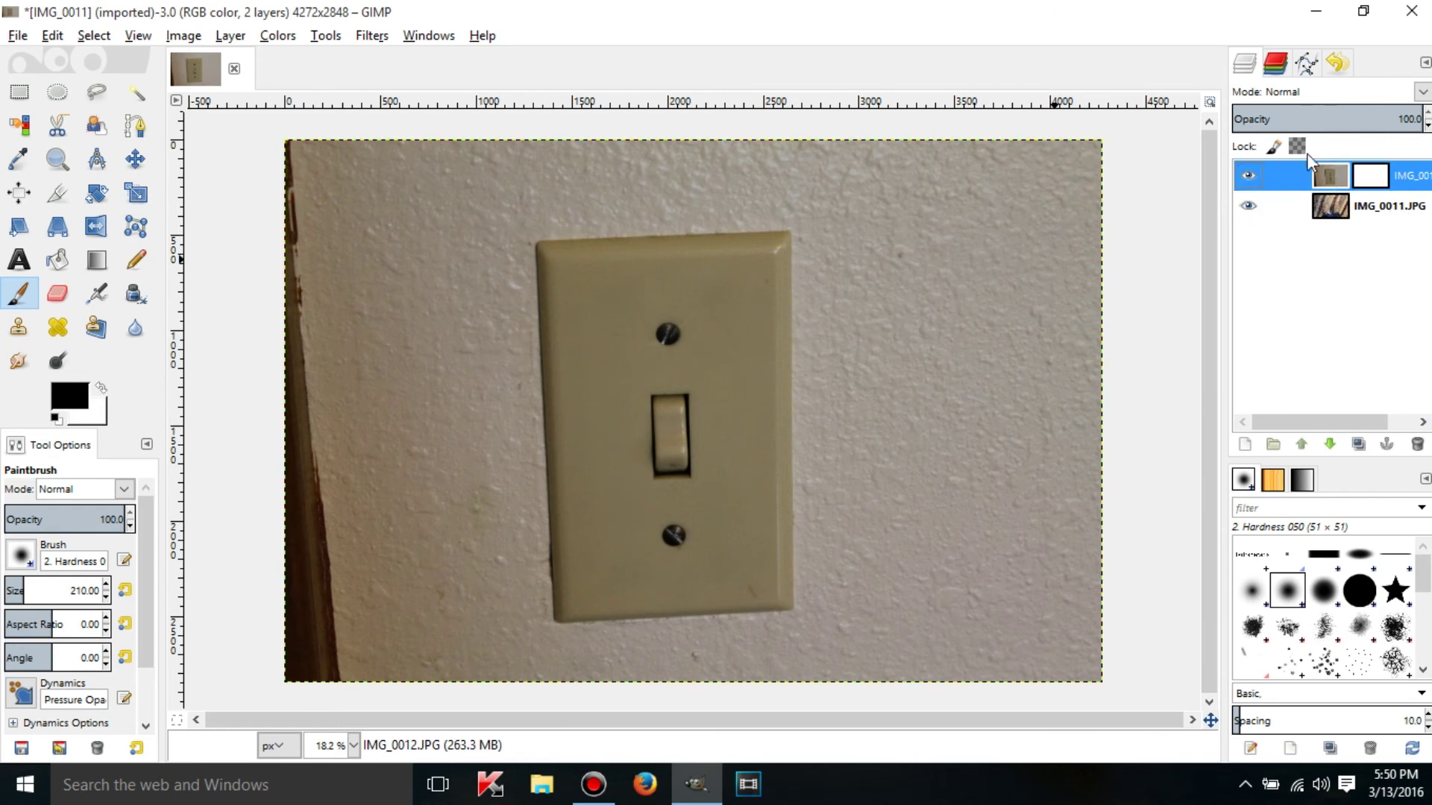
- Make IMG_0012.JPG's white mask thumbnail the active painting target
click(1364, 176)
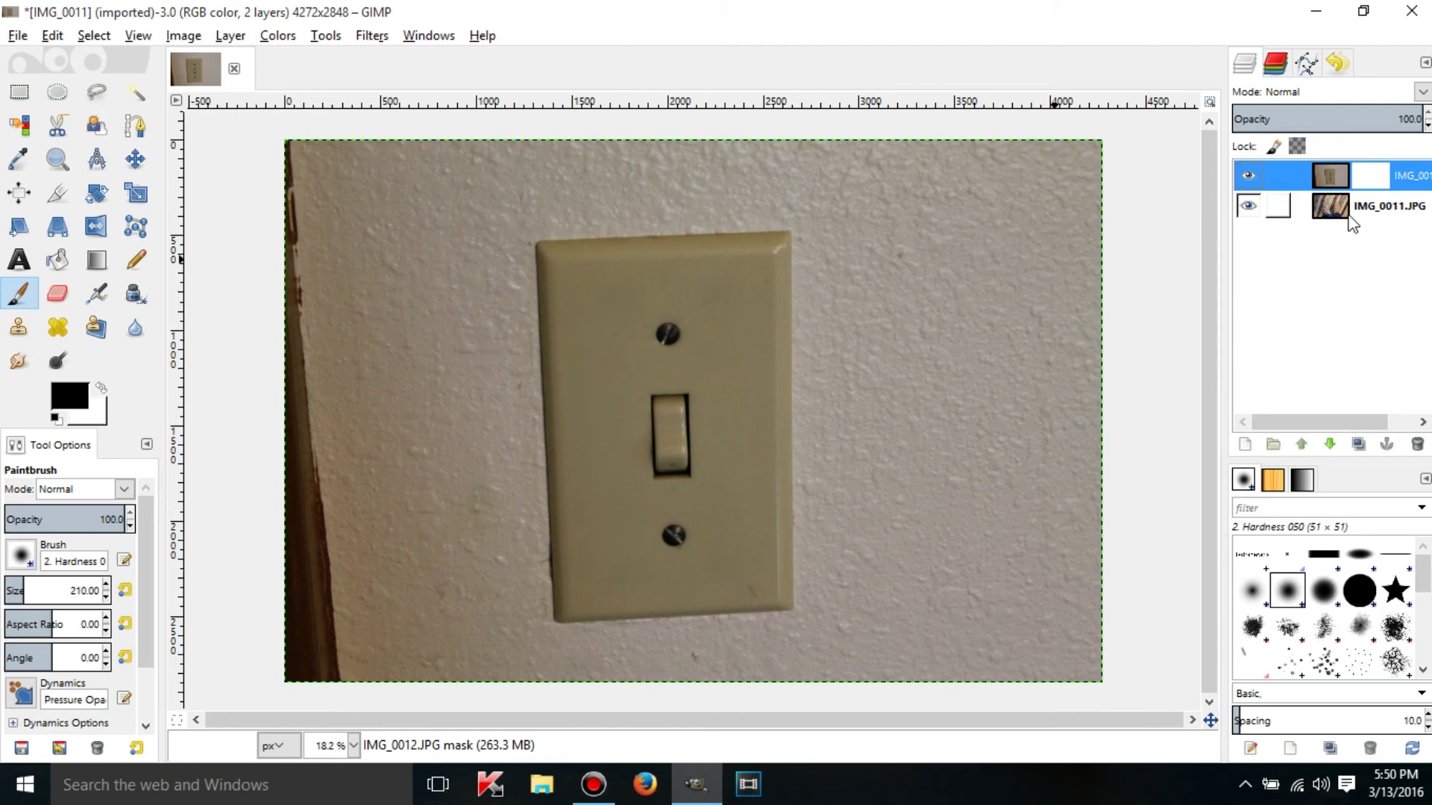
click(1339, 173)
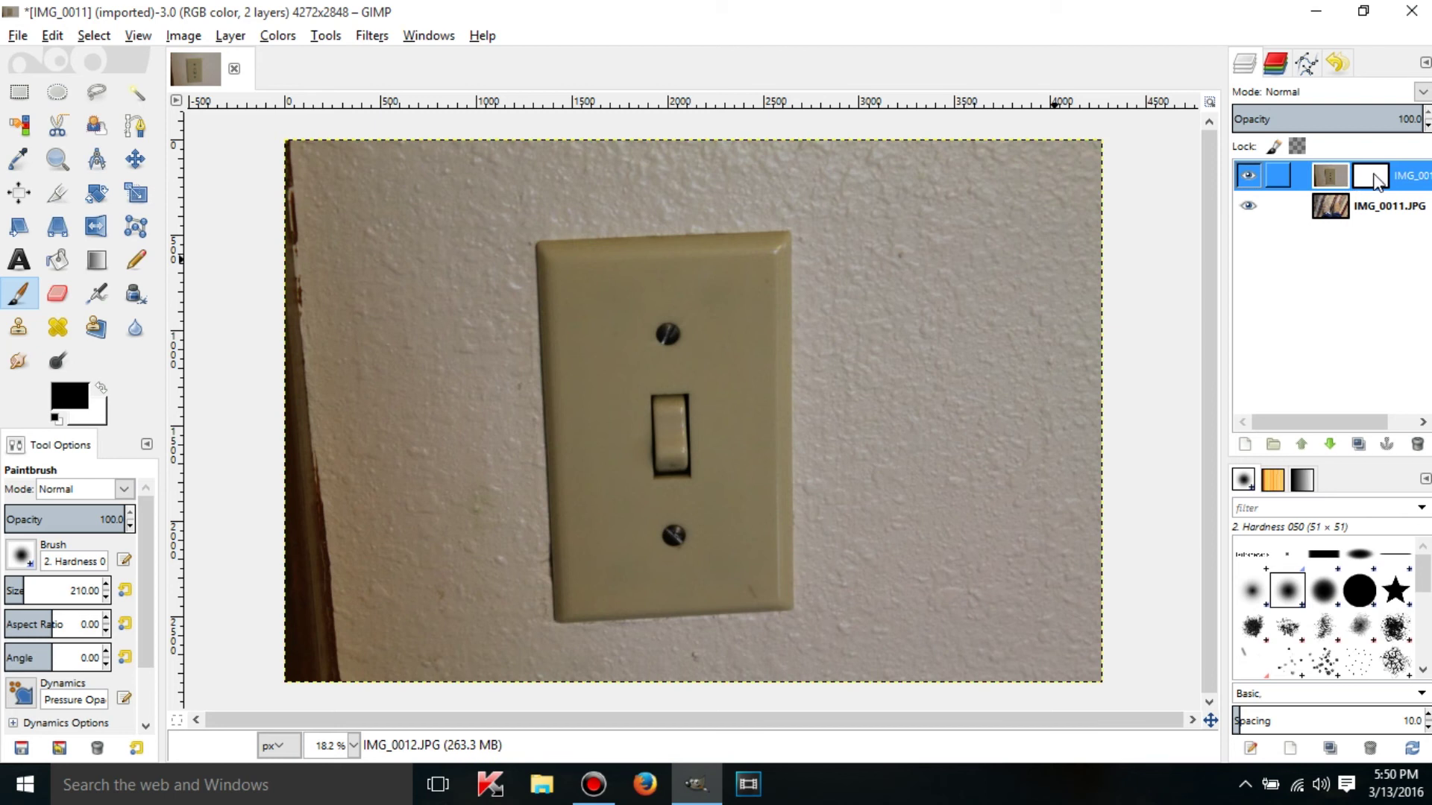
click(1372, 178)
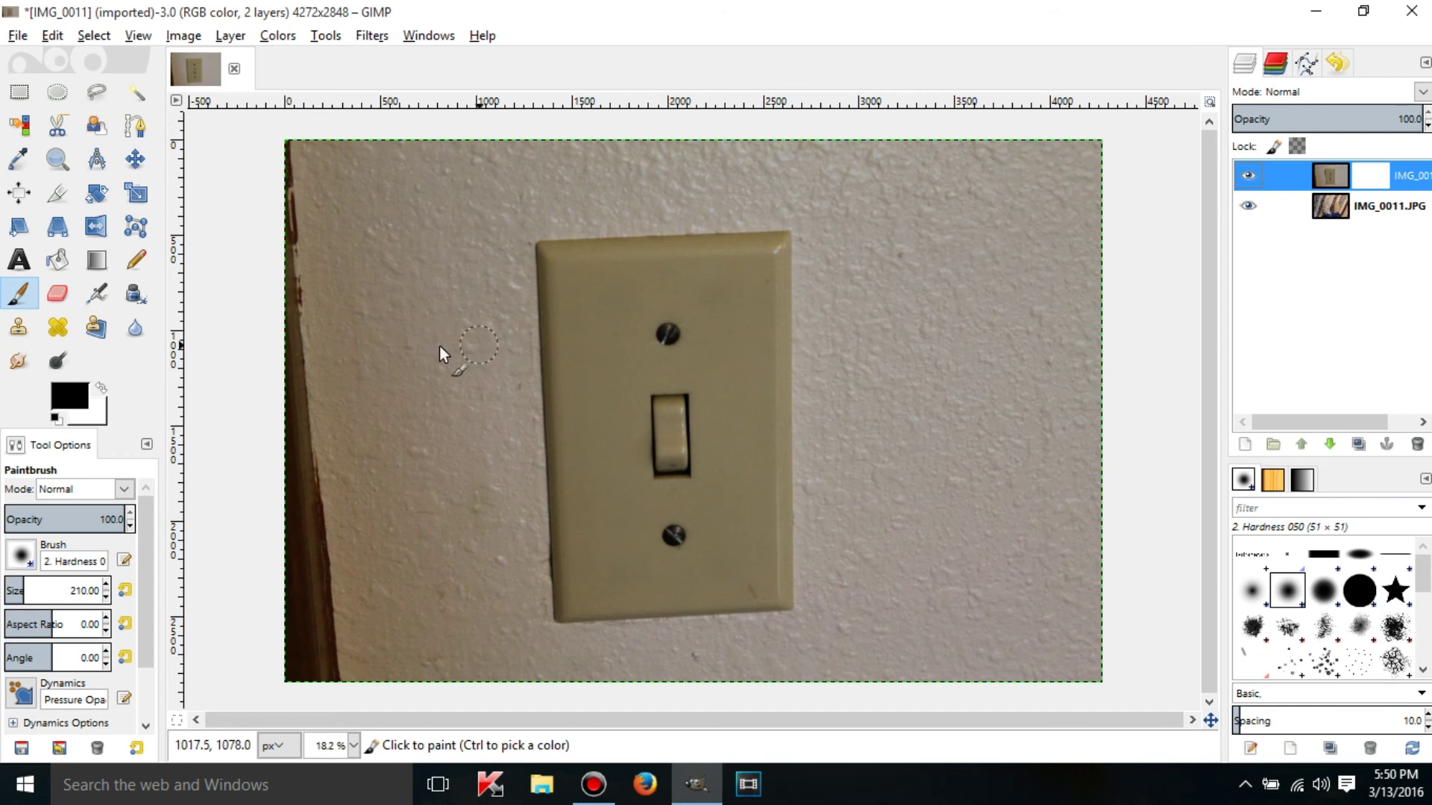
- Paint black on the mask to reveal a curved carpet arc over the plate's upper-left corner
mouse_move(440, 346)
mouse_down()
mouse_move(626, 339)
mouse_move(495, 319)
mouse_move(545, 290)
mouse_move(563, 319)
mouse_move(512, 303)
mouse_move(584, 324)
mouse_move(493, 338)
mouse_move(542, 329)
mouse_move(538, 291)
mouse_move(522, 289)
mouse_up()
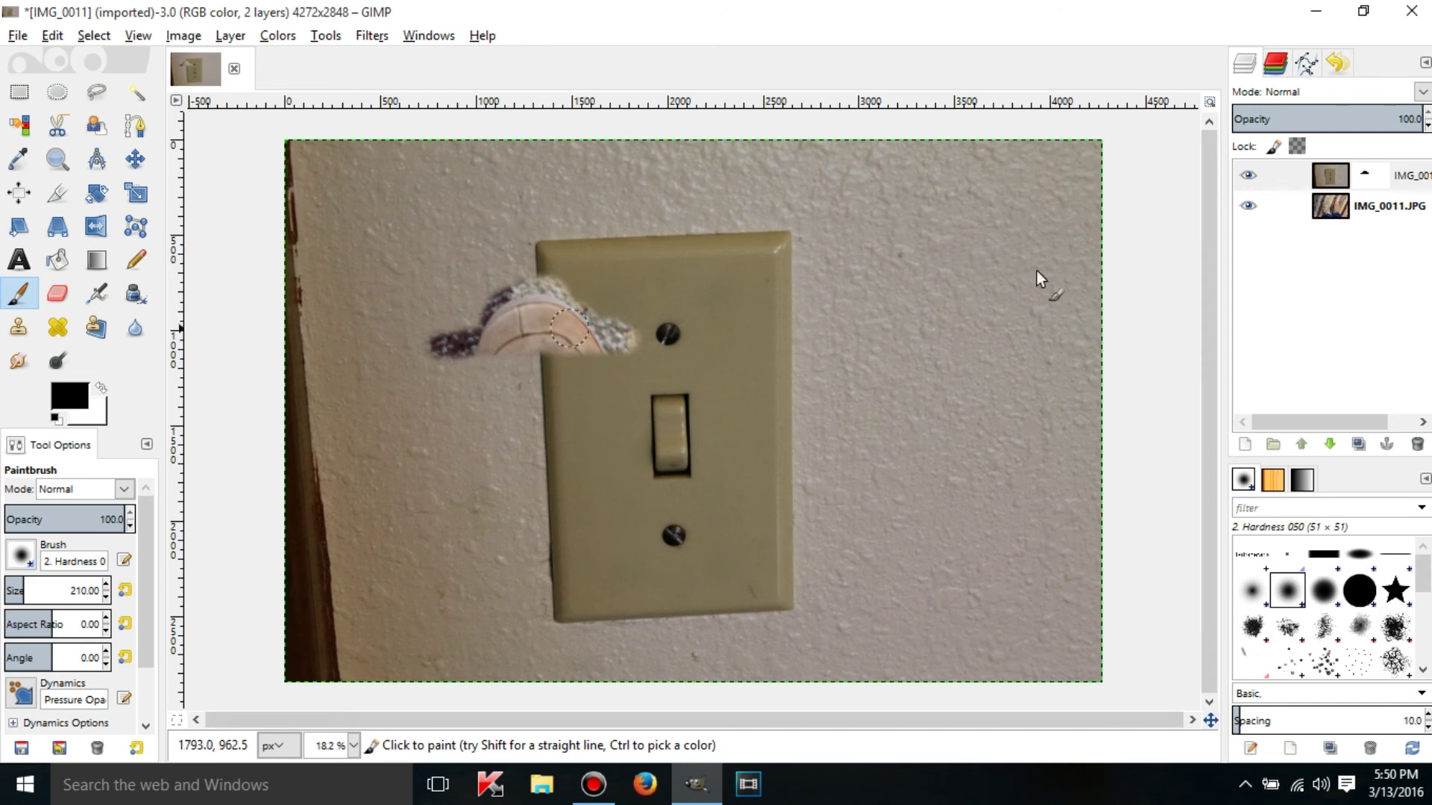
click(1374, 185)
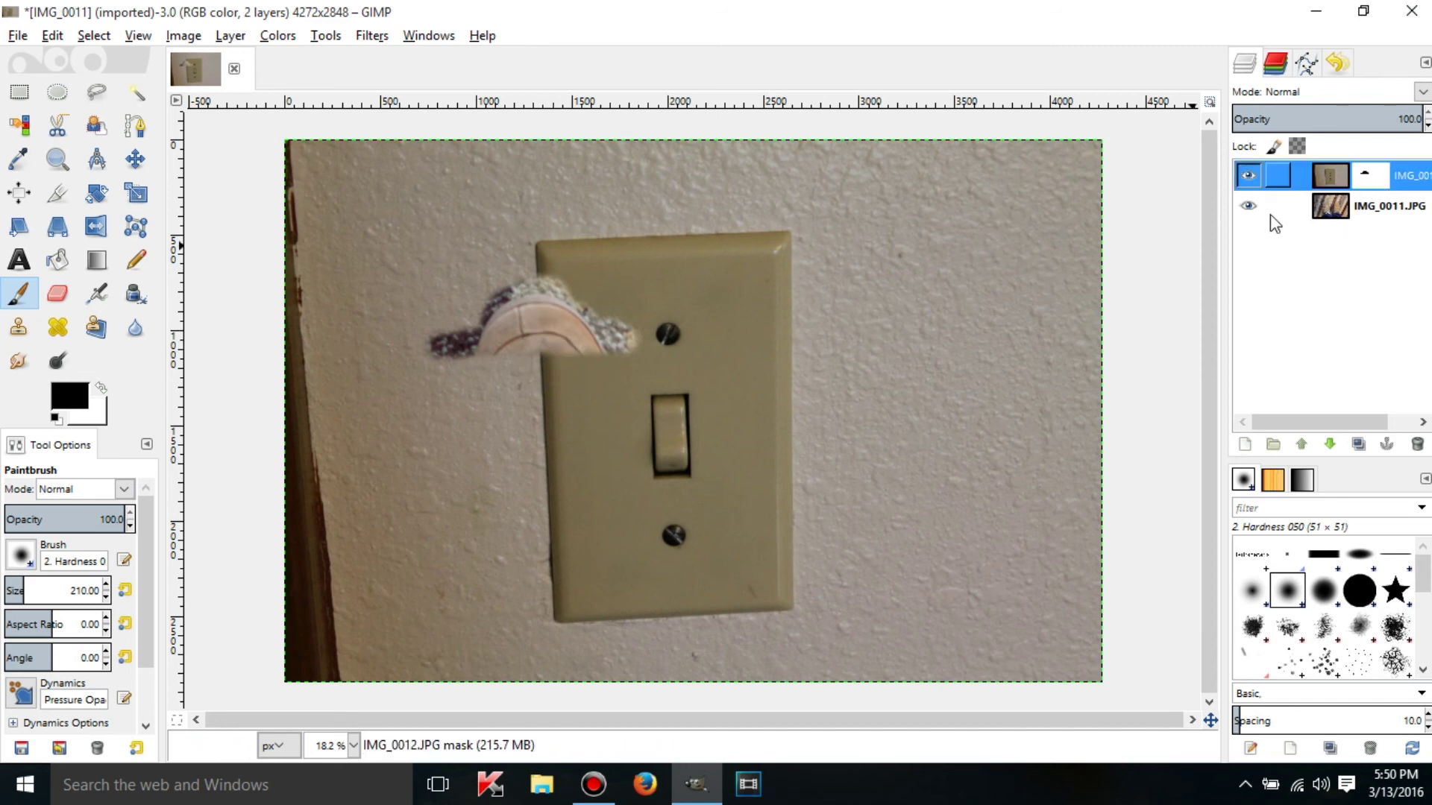
click(1329, 174)
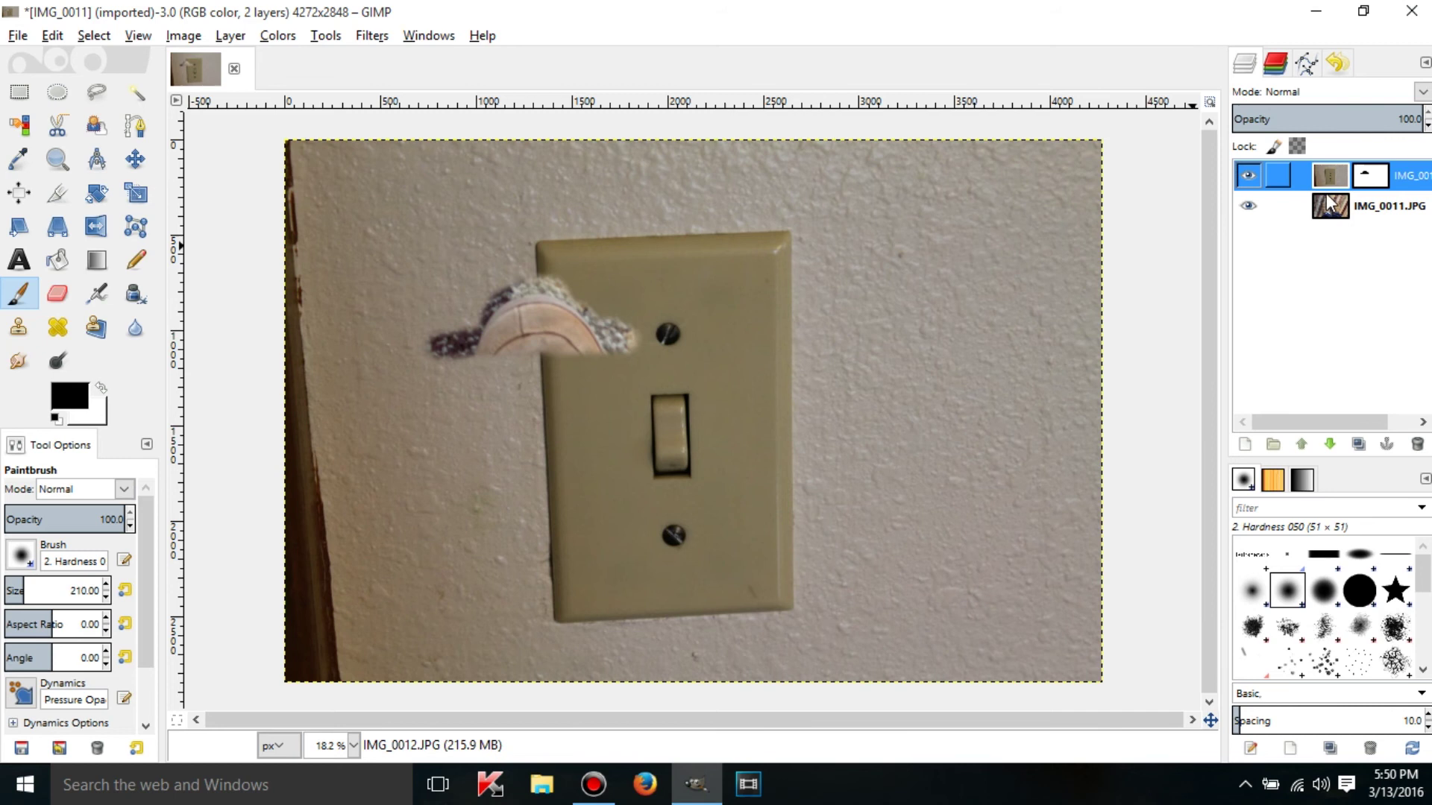
click(1326, 195)
click(1330, 176)
click(1381, 176)
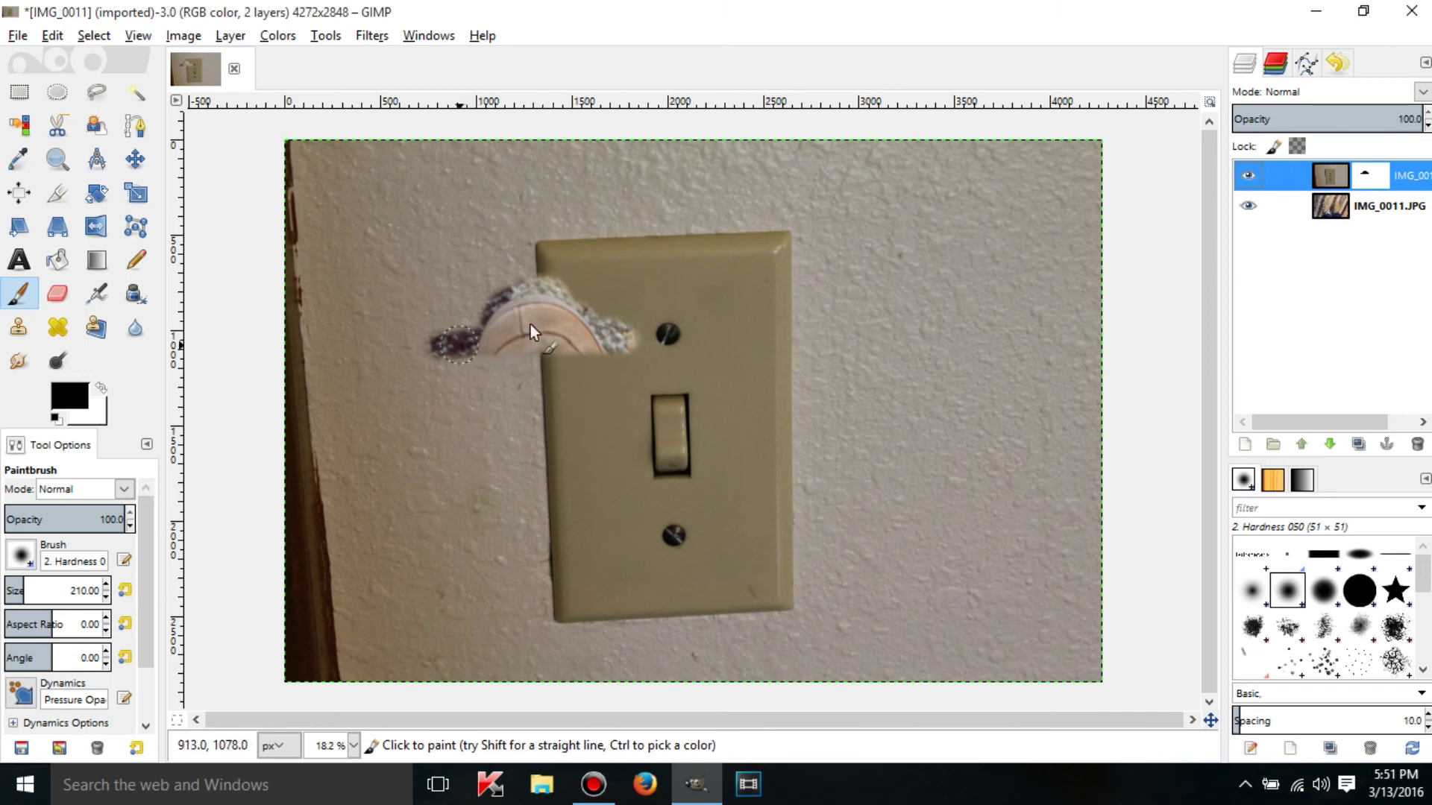
mouse_move(552, 329)
mouse_down()
mouse_move(610, 341)
mouse_move(566, 346)
mouse_up()
mouse_move(489, 325)
mouse_down()
mouse_move(604, 341)
mouse_move(505, 273)
mouse_move(460, 262)
mouse_move(474, 194)
mouse_move(596, 374)
mouse_move(459, 284)
mouse_move(511, 277)
mouse_move(589, 315)
mouse_move(572, 295)
mouse_move(554, 297)
mouse_move(554, 368)
mouse_move(462, 332)
mouse_move(531, 314)
mouse_move(530, 269)
mouse_move(534, 317)
mouse_move(520, 302)
mouse_move(444, 345)
mouse_move(495, 301)
mouse_move(545, 286)
mouse_move(624, 338)
mouse_up()
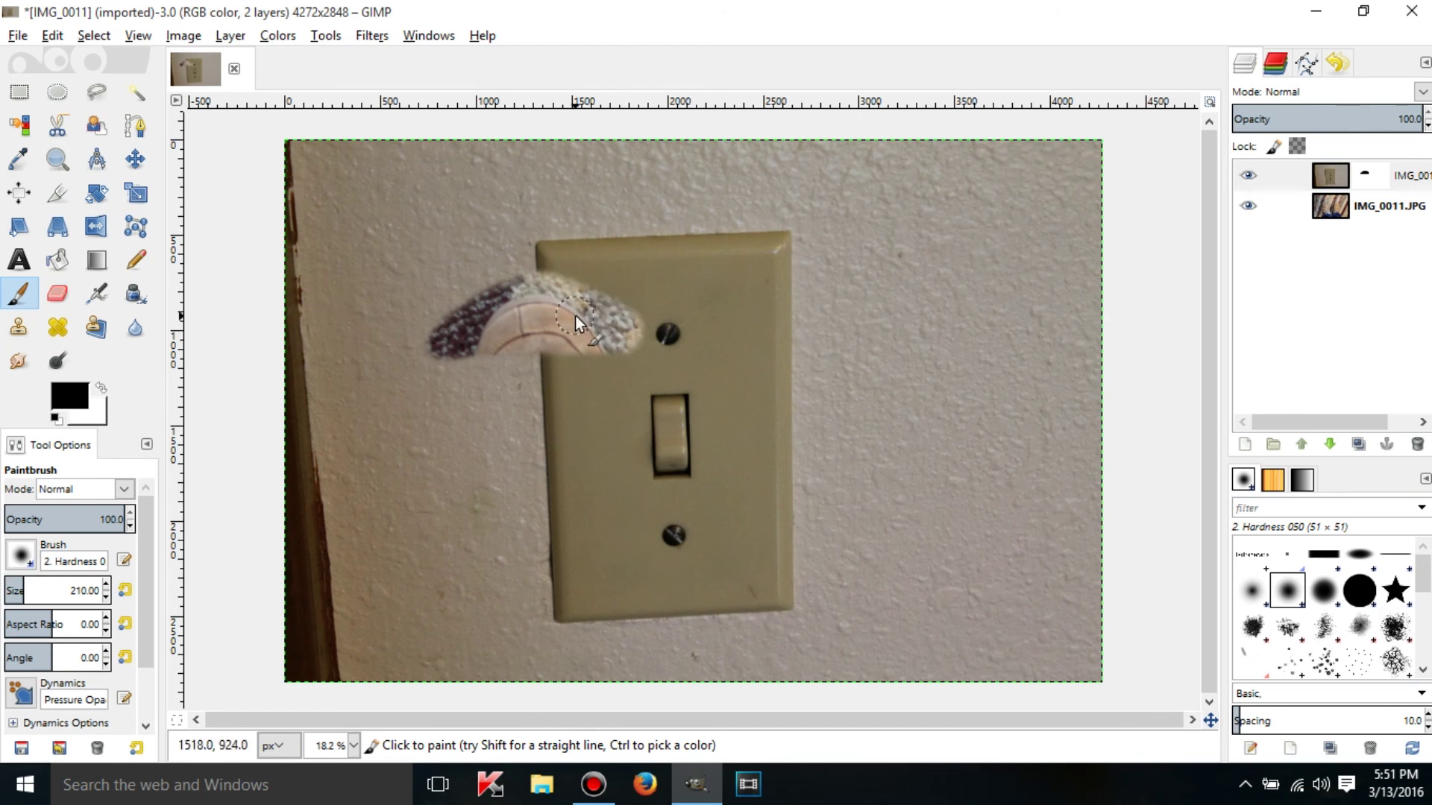
click(74, 395)
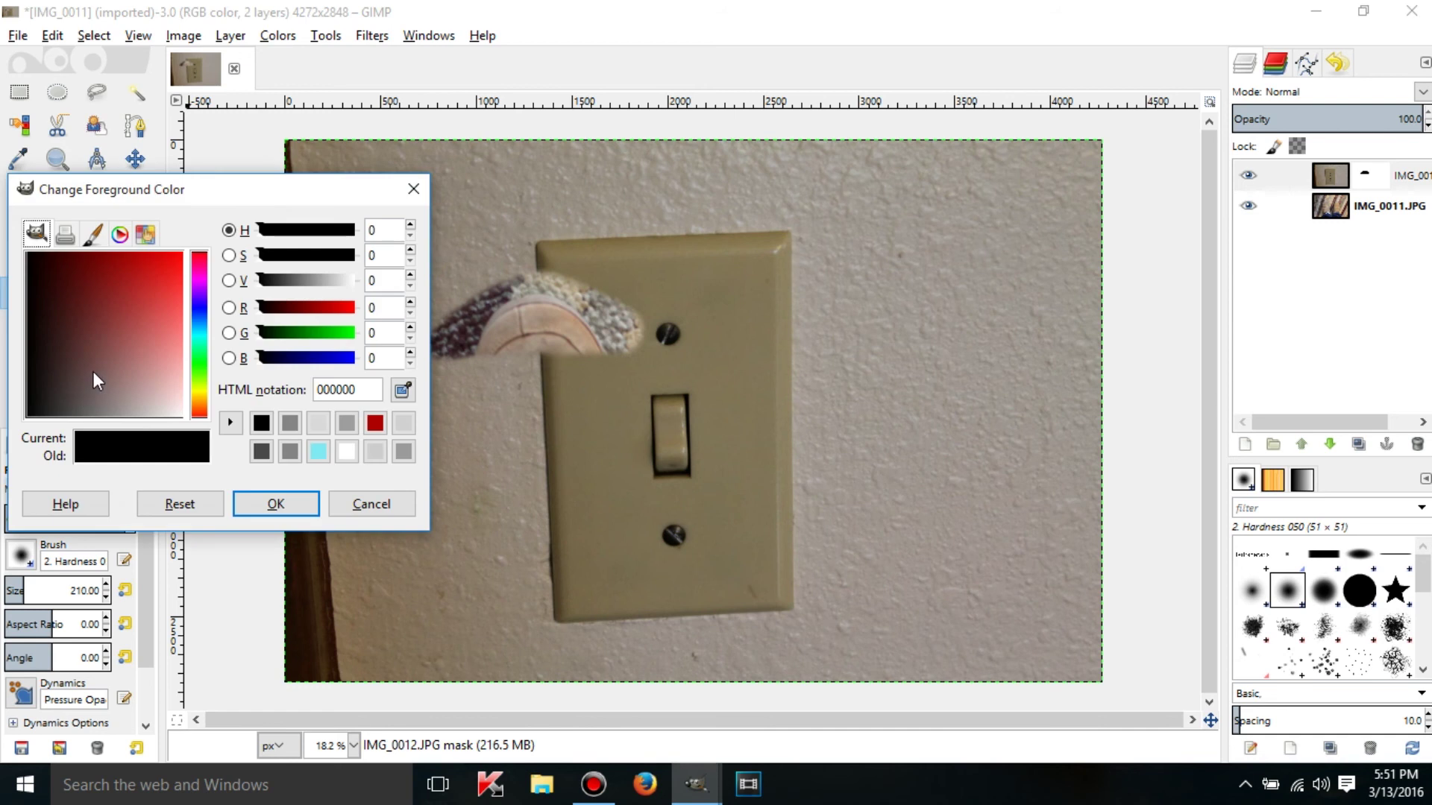
- Set the foreground to grey a9a9a9 and paint faint reveals left of the switch
drag(93, 378, 129, 425)
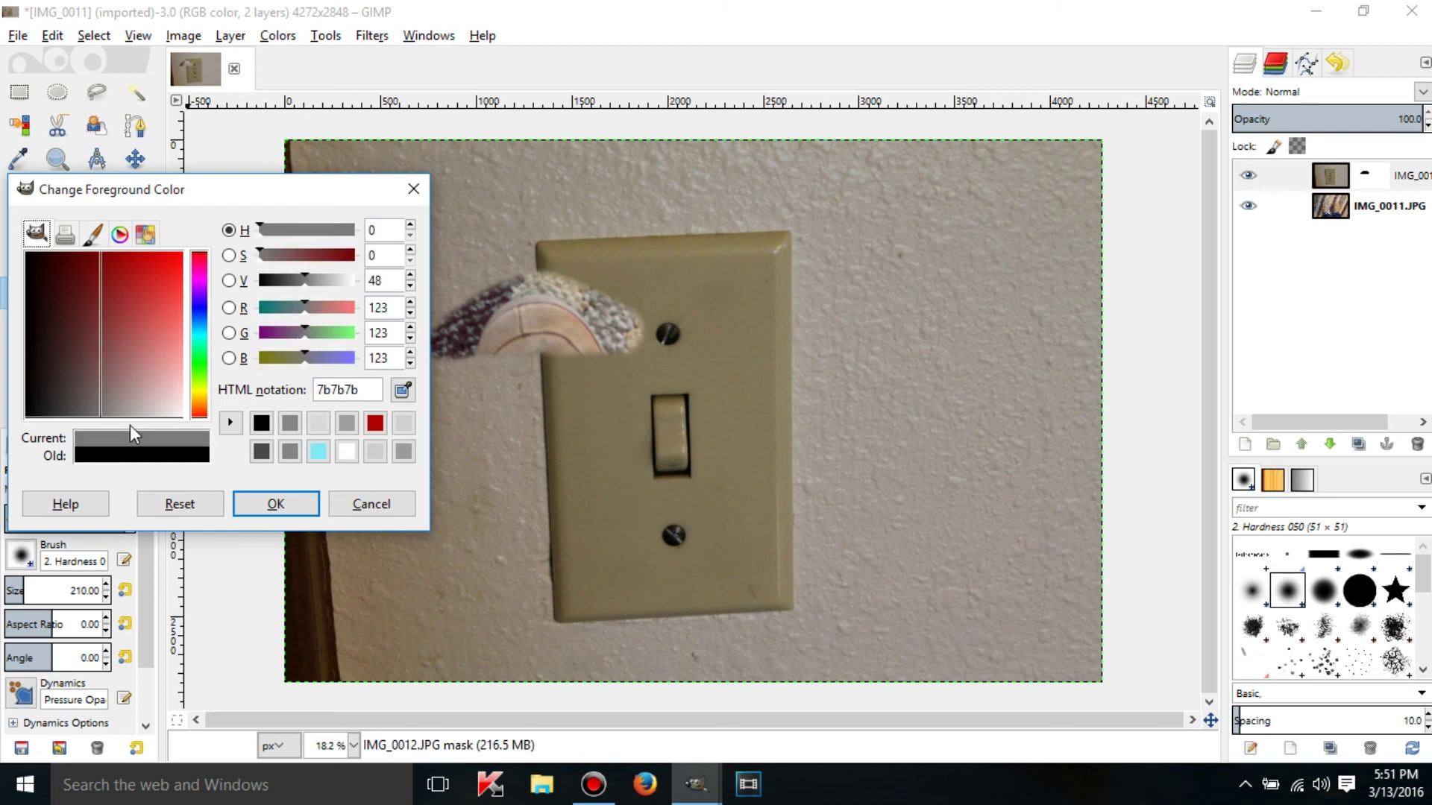
click(273, 508)
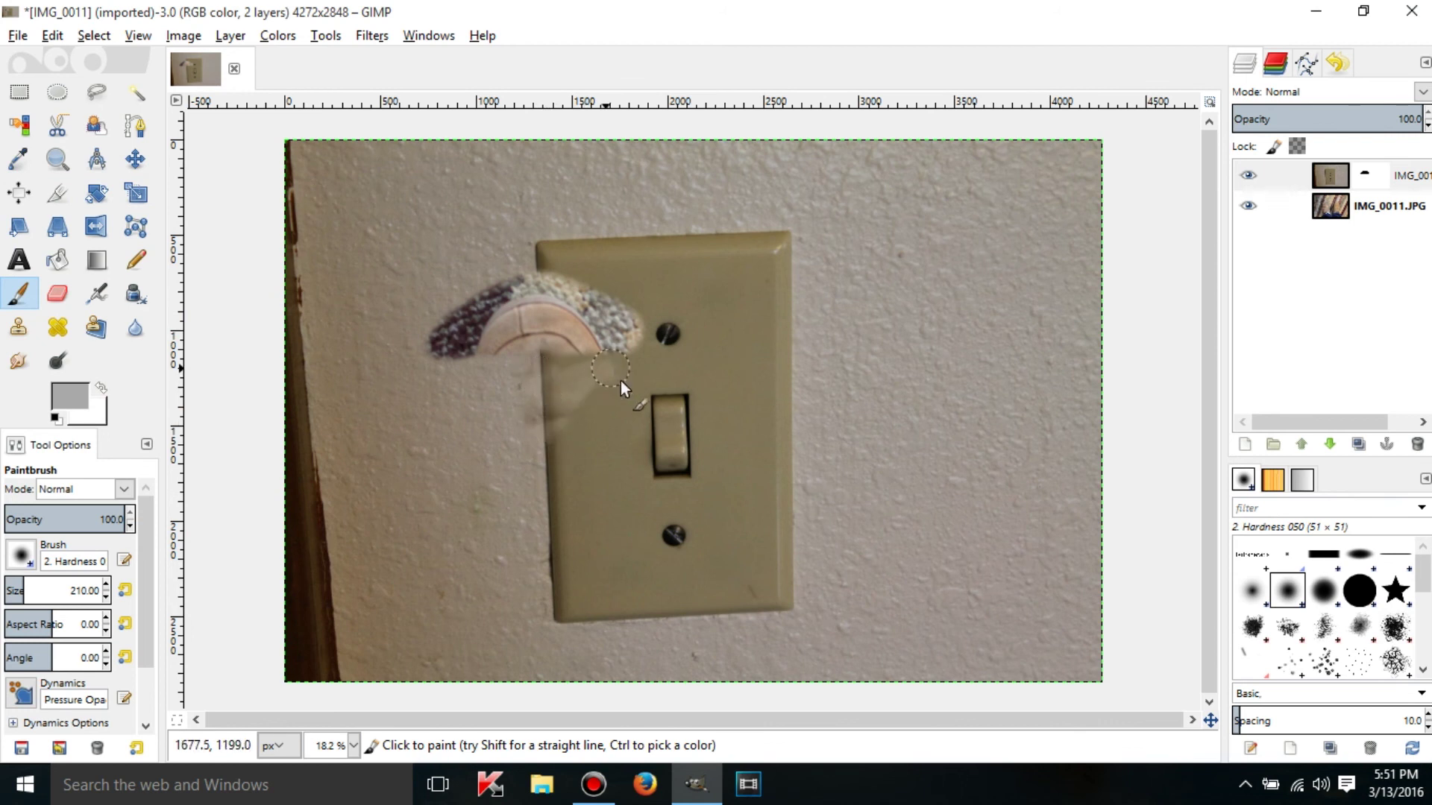
mouse_move(610, 365)
mouse_down()
mouse_move(625, 441)
mouse_move(600, 468)
mouse_move(600, 444)
mouse_move(618, 445)
mouse_move(636, 471)
mouse_move(607, 421)
mouse_move(568, 393)
mouse_up()
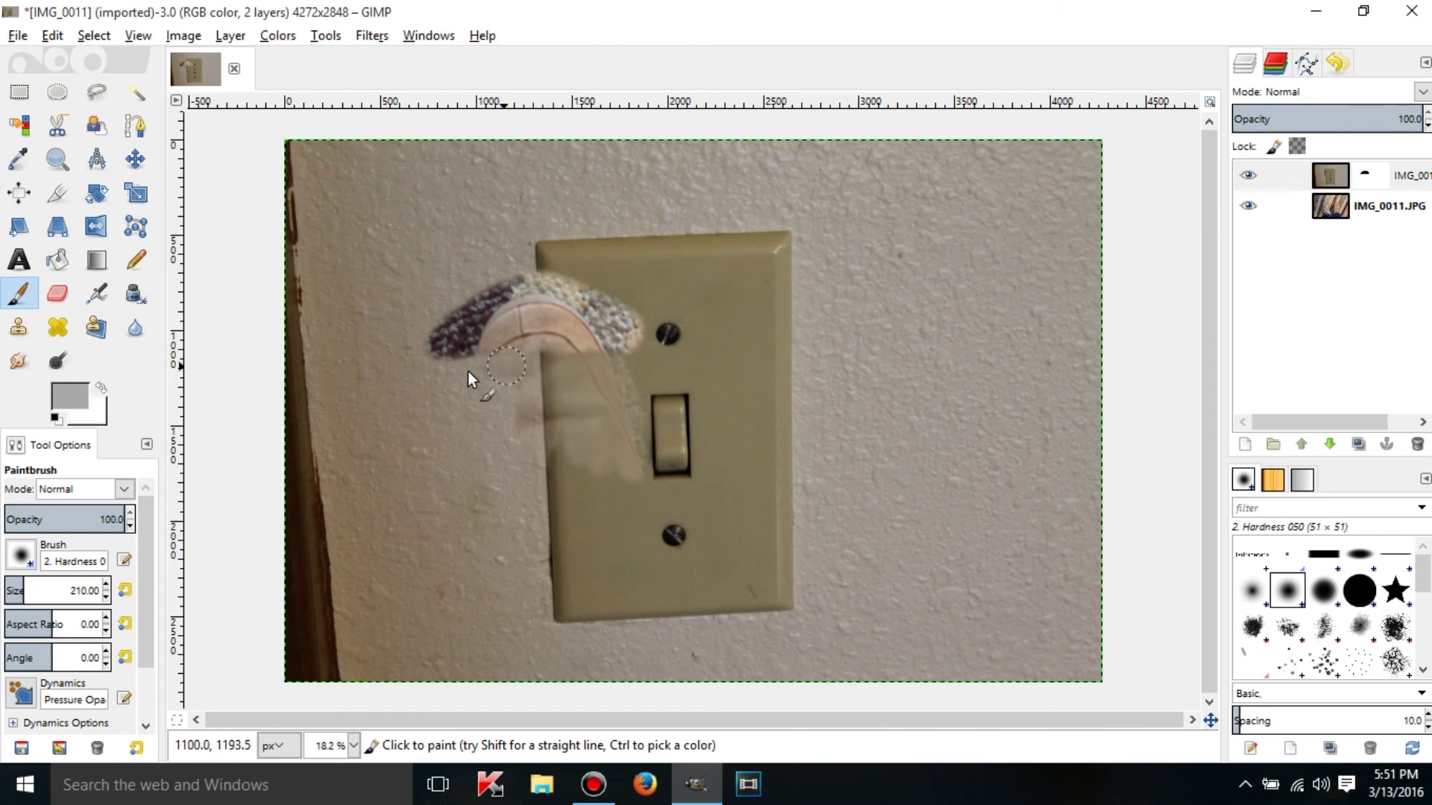
drag(495, 388, 525, 436)
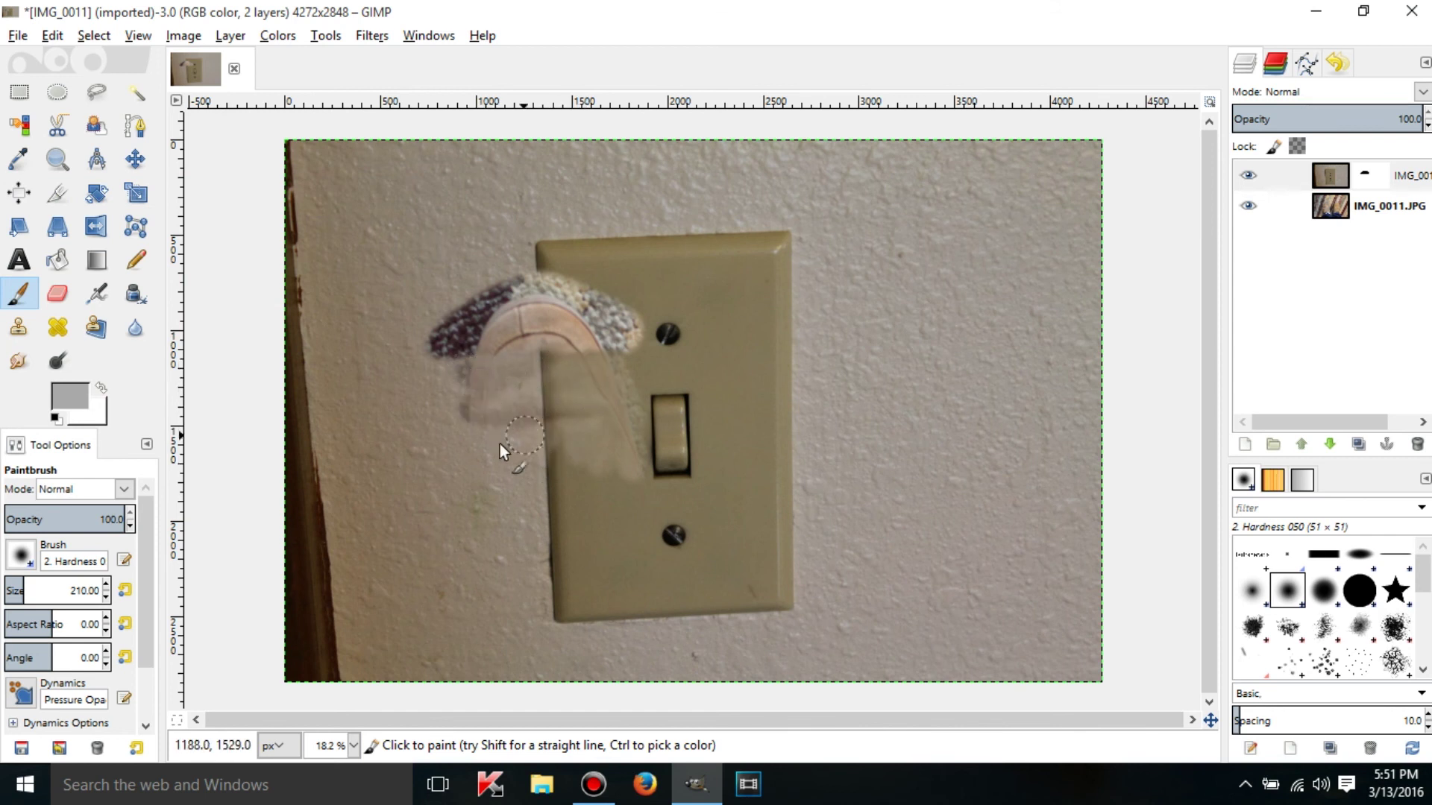
- Switch to darker grey 3f3f3f and paint translucent strokes along the plate's left edge
click(71, 396)
drag(110, 391, 29, 415)
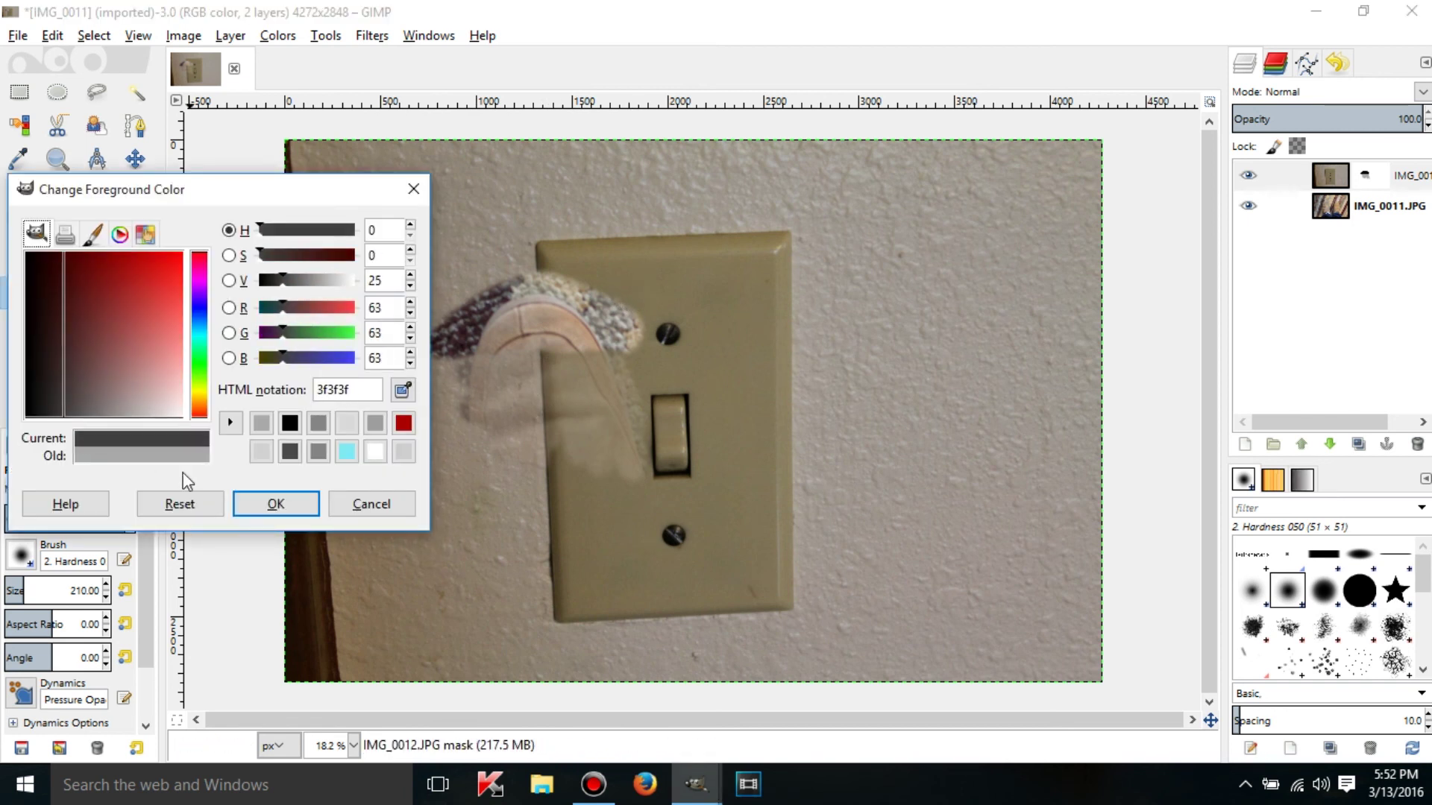
click(249, 501)
mouse_move(557, 498)
mouse_down()
mouse_move(554, 535)
mouse_move(548, 459)
mouse_move(544, 525)
mouse_move(637, 527)
mouse_up()
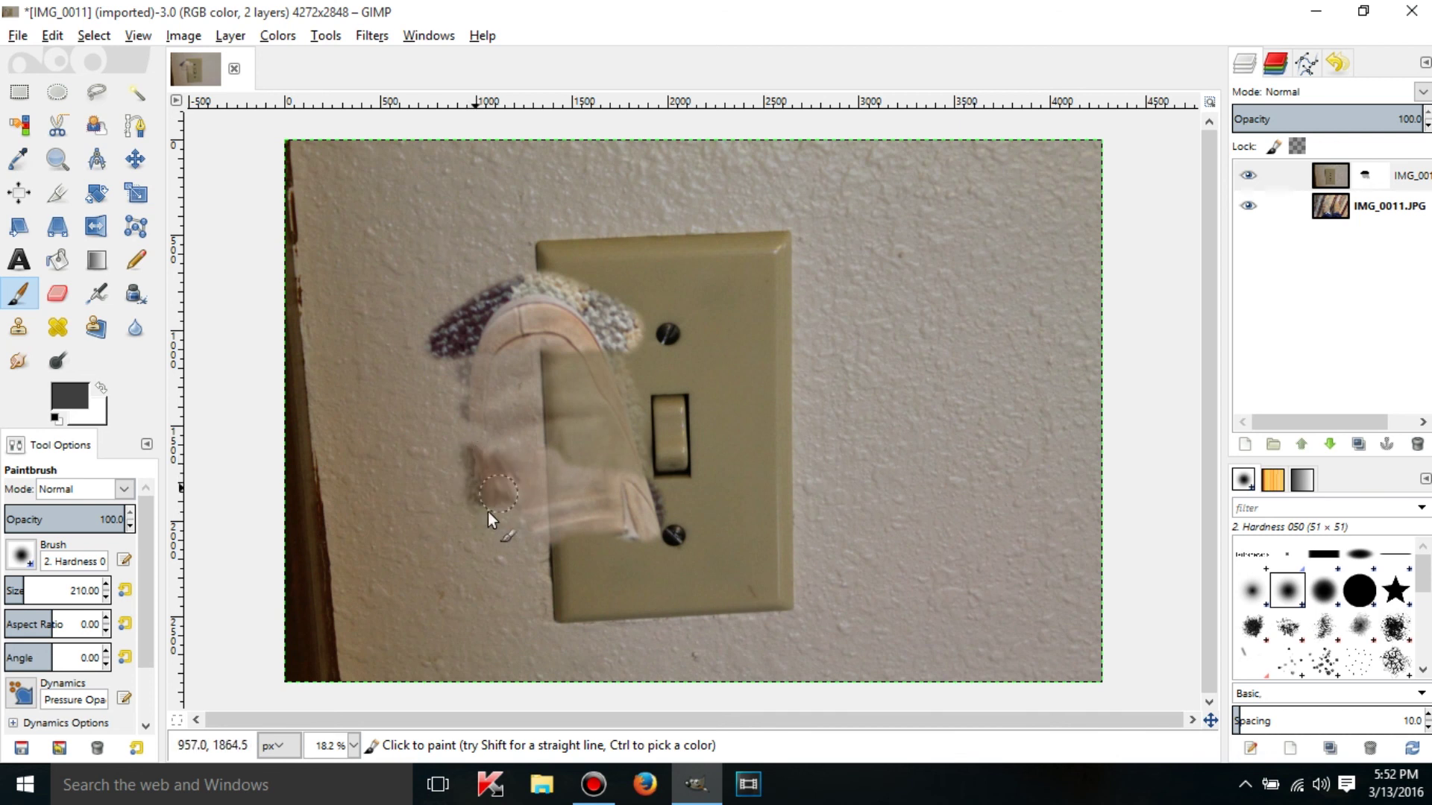
drag(543, 523, 575, 481)
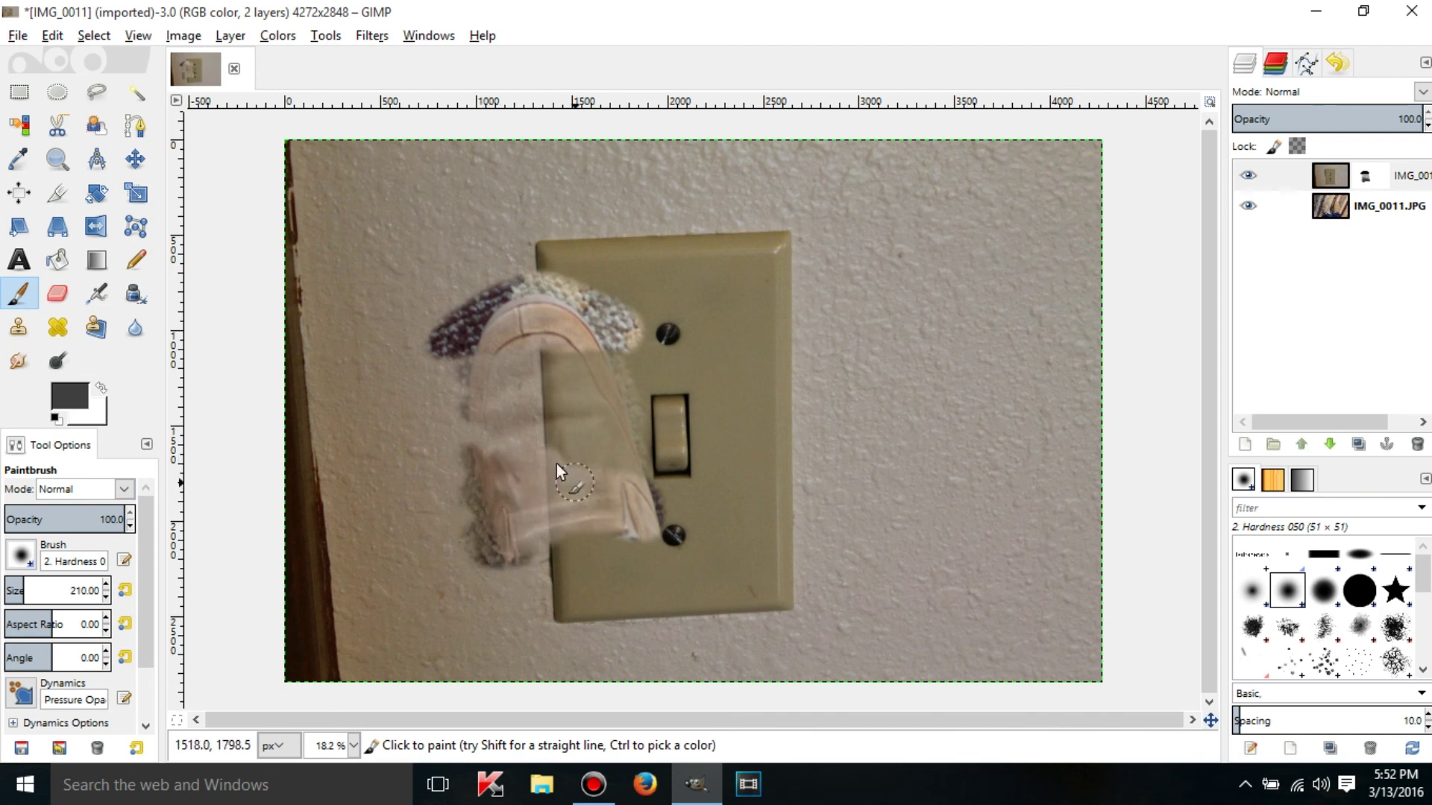
click(102, 388)
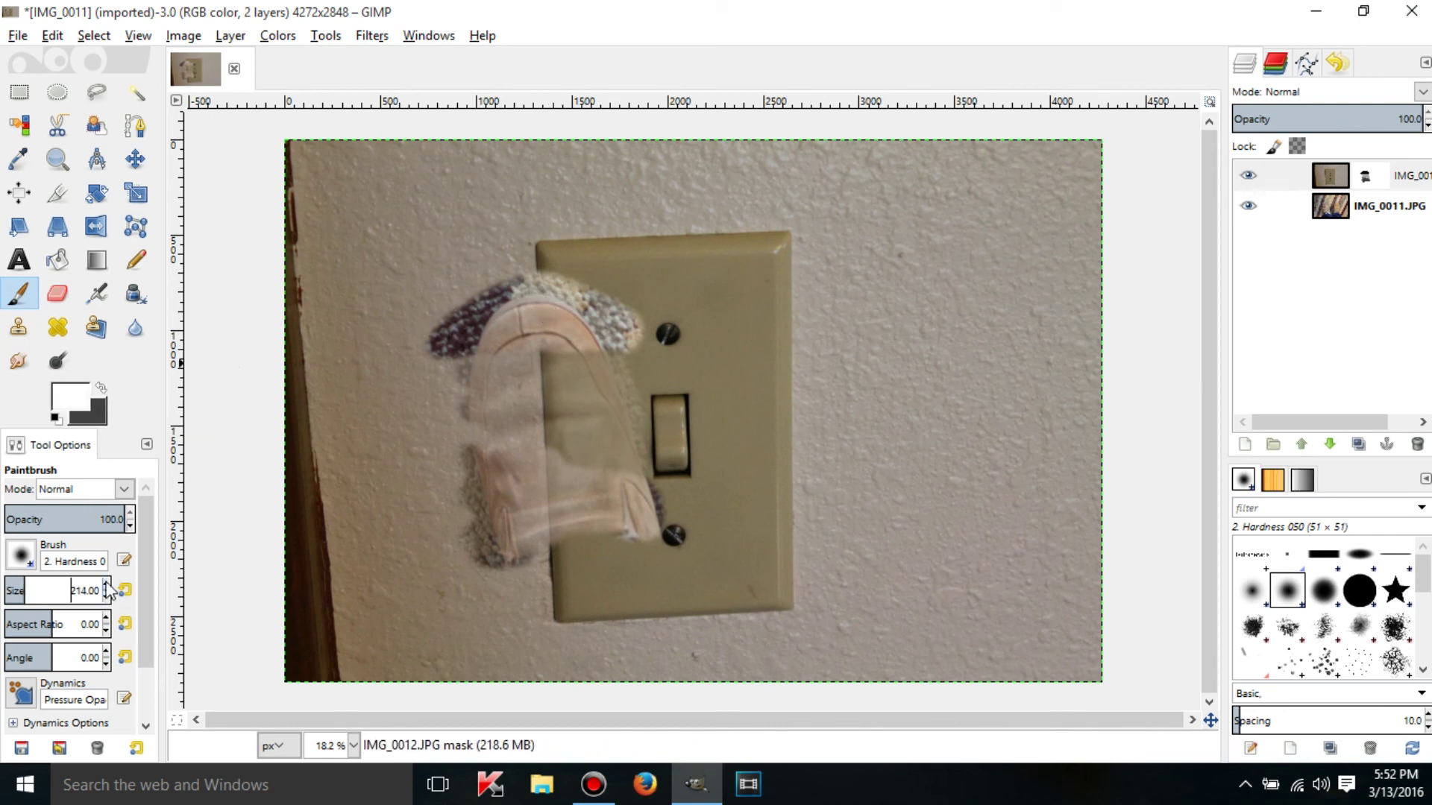
- Raise the brush size to 302 and paint the mask white over every carpet reveal
drag(107, 586, 106, 586)
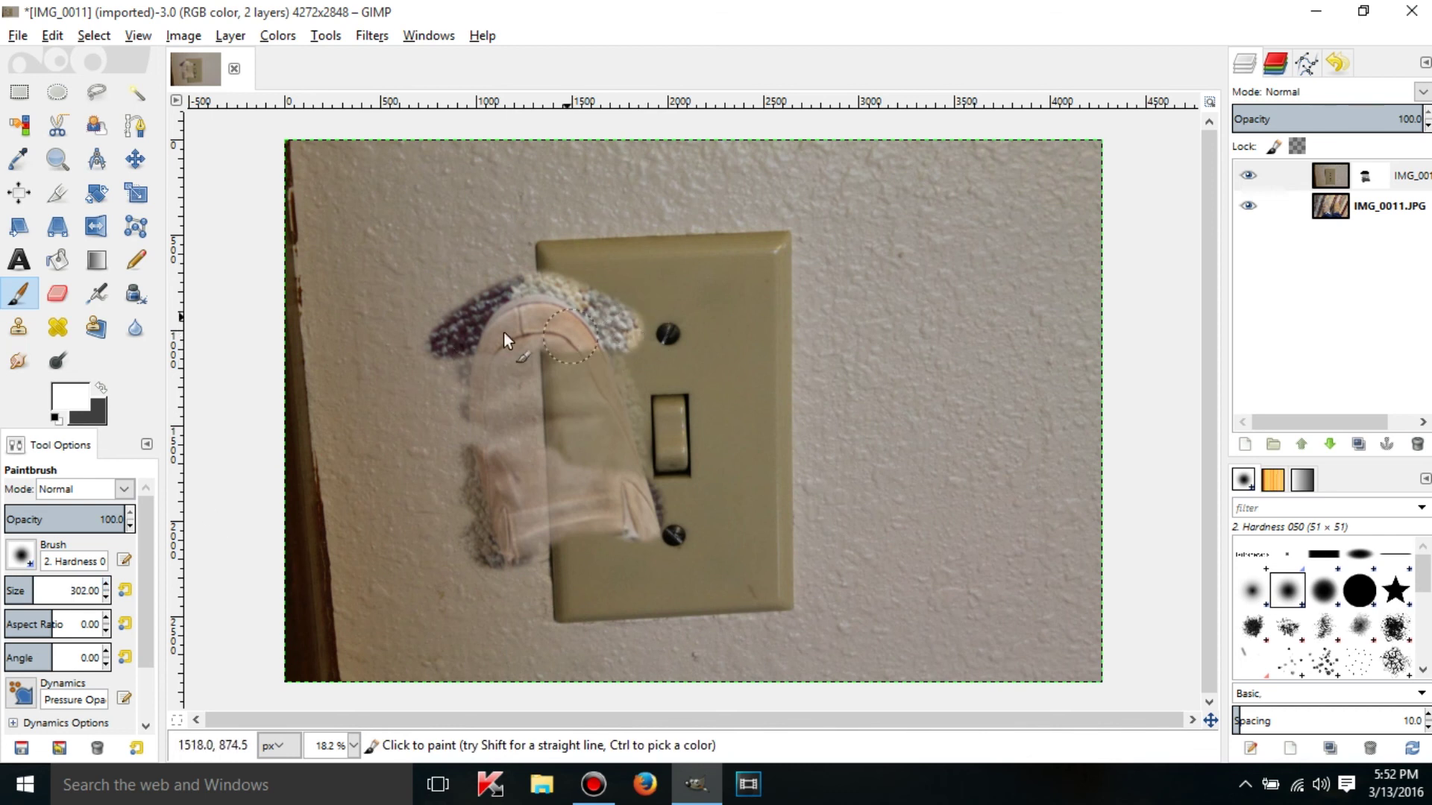
mouse_move(450, 343)
mouse_down()
mouse_move(475, 287)
mouse_move(485, 308)
mouse_move(466, 362)
mouse_move(506, 288)
mouse_move(524, 338)
mouse_move(593, 249)
mouse_move(575, 301)
mouse_move(523, 358)
mouse_move(622, 278)
mouse_move(578, 348)
mouse_move(588, 338)
mouse_move(586, 381)
mouse_move(616, 368)
mouse_move(622, 437)
mouse_move(624, 387)
mouse_move(653, 552)
mouse_move(659, 542)
mouse_move(593, 578)
mouse_move(632, 512)
mouse_move(523, 485)
mouse_move(669, 499)
mouse_move(453, 572)
mouse_move(538, 559)
mouse_move(569, 477)
mouse_move(533, 422)
mouse_move(503, 490)
mouse_move(501, 470)
mouse_move(440, 509)
mouse_move(491, 481)
mouse_move(502, 424)
mouse_move(453, 517)
mouse_move(532, 378)
mouse_move(573, 450)
mouse_move(559, 498)
mouse_move(560, 379)
mouse_move(560, 477)
mouse_move(609, 381)
mouse_move(527, 610)
mouse_move(395, 583)
mouse_move(312, 621)
mouse_up()
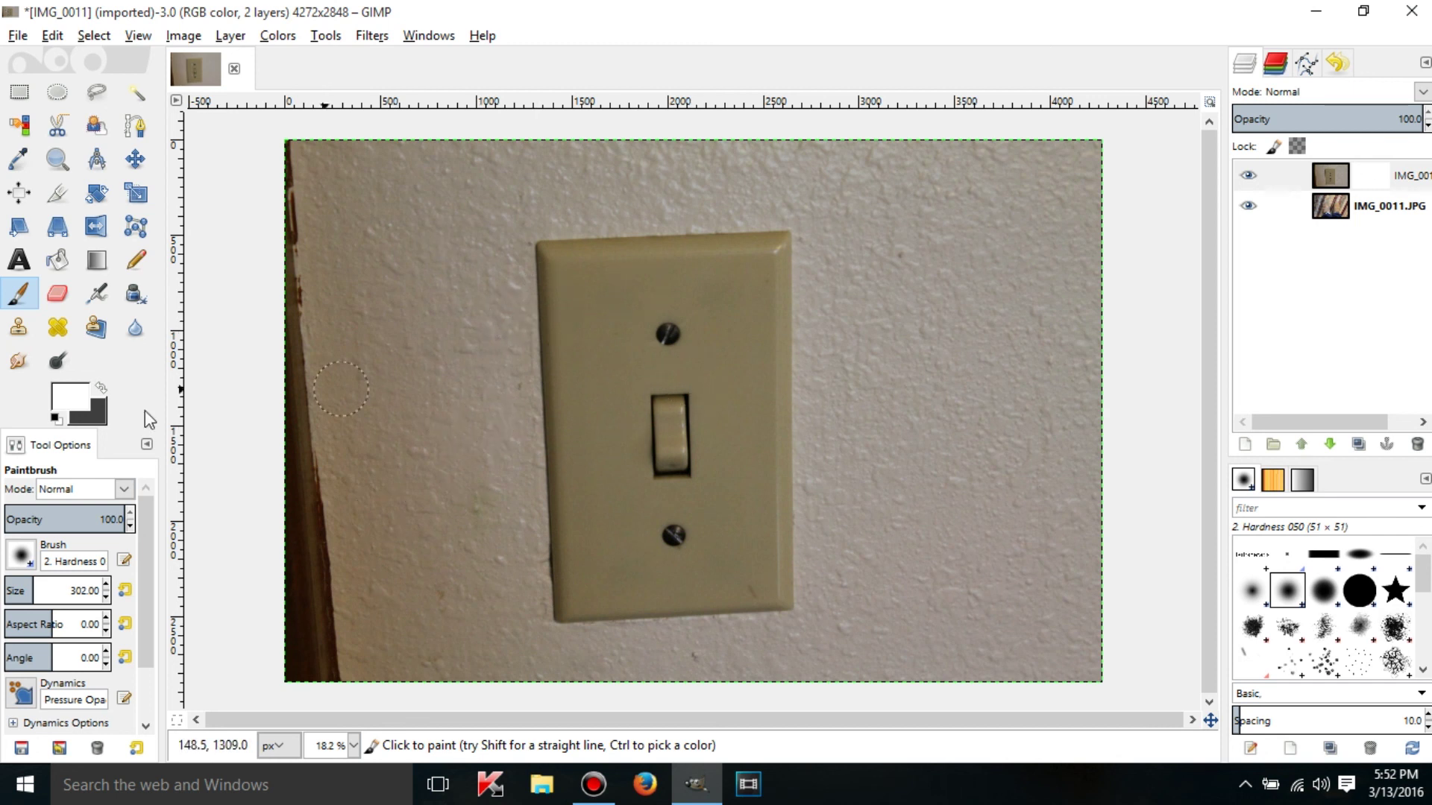
- Set the foreground colour to pure black
click(101, 387)
click(75, 397)
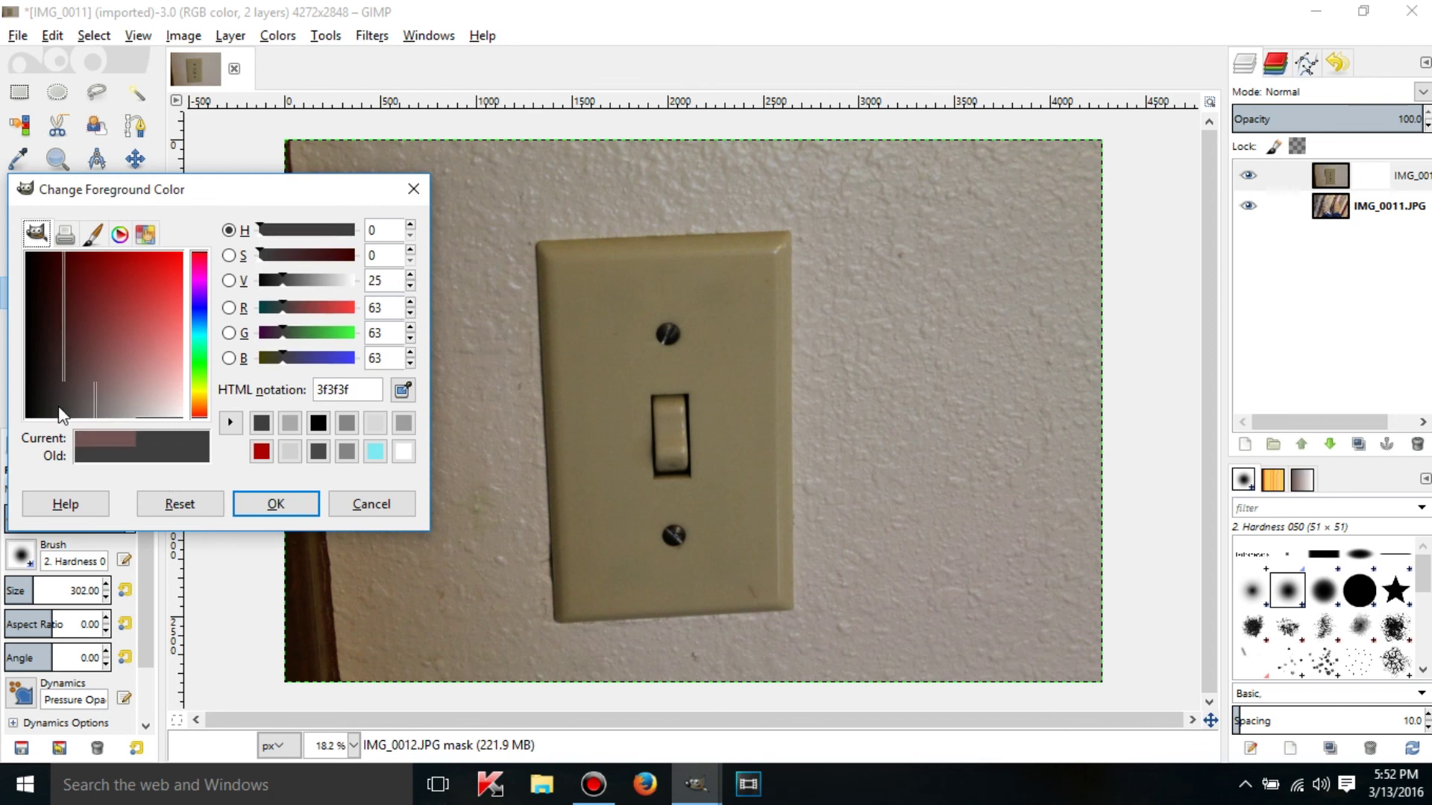
click(59, 414)
click(268, 507)
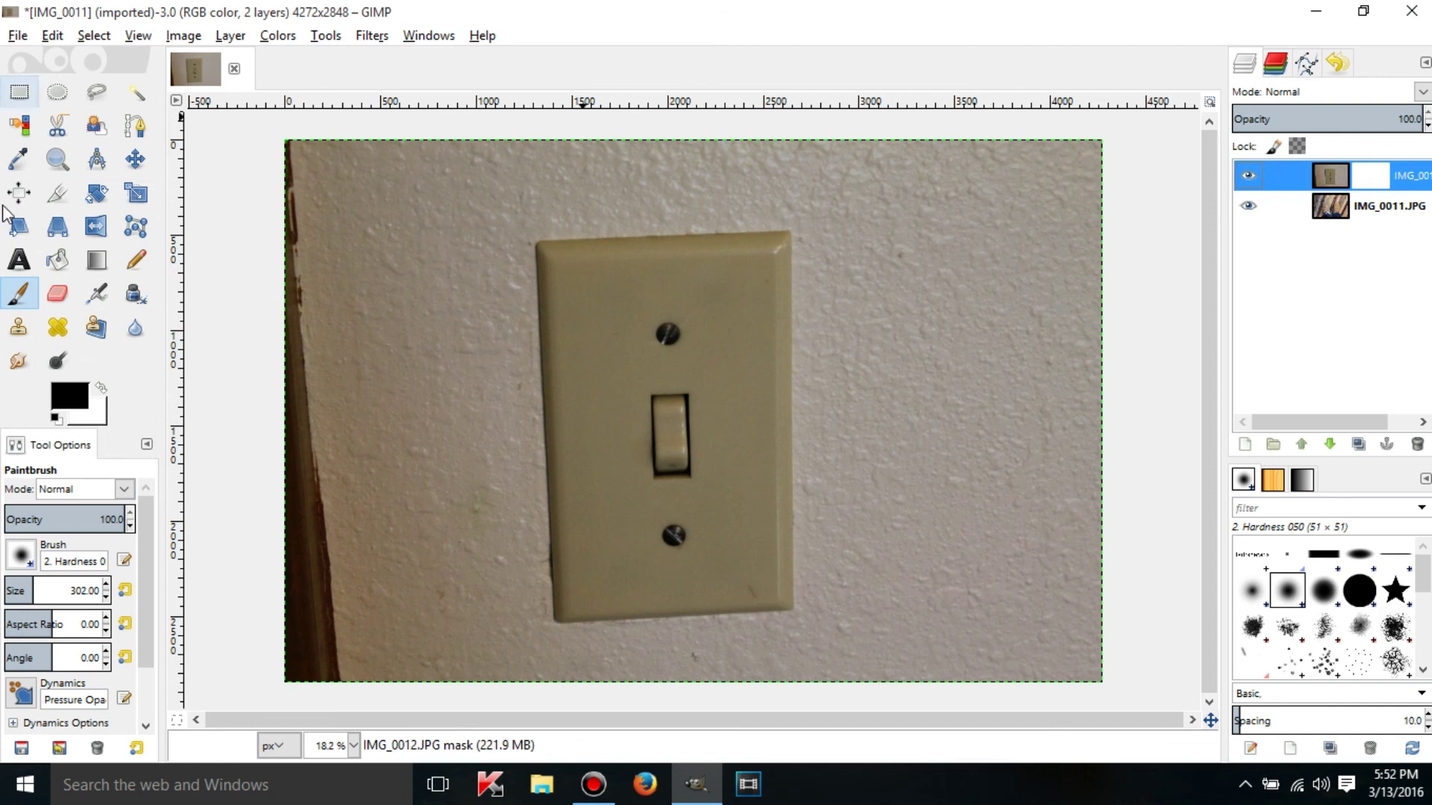
- Drag a black-to-white linear gradient across the mask with the Blend tool
click(96, 259)
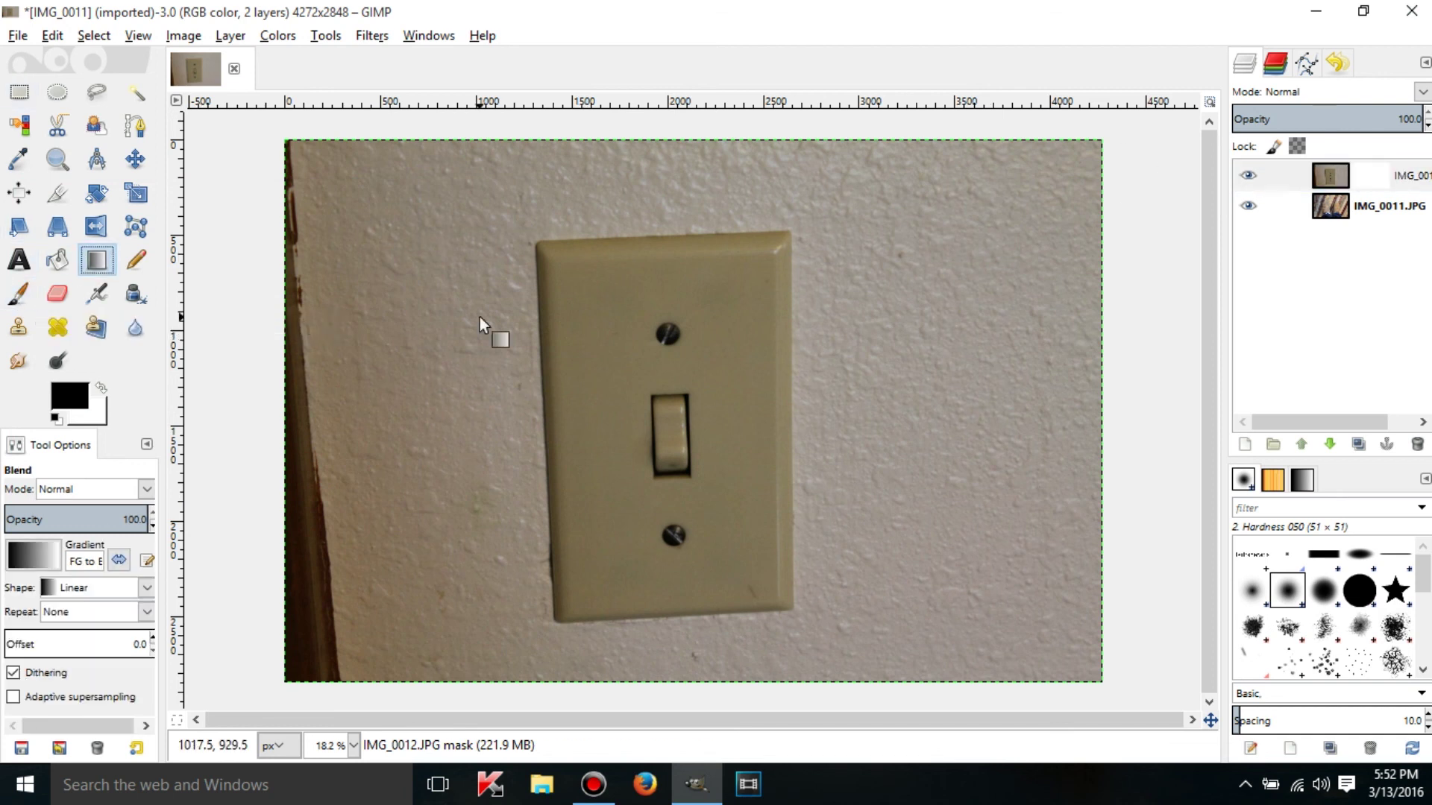
drag(624, 463, 713, 361)
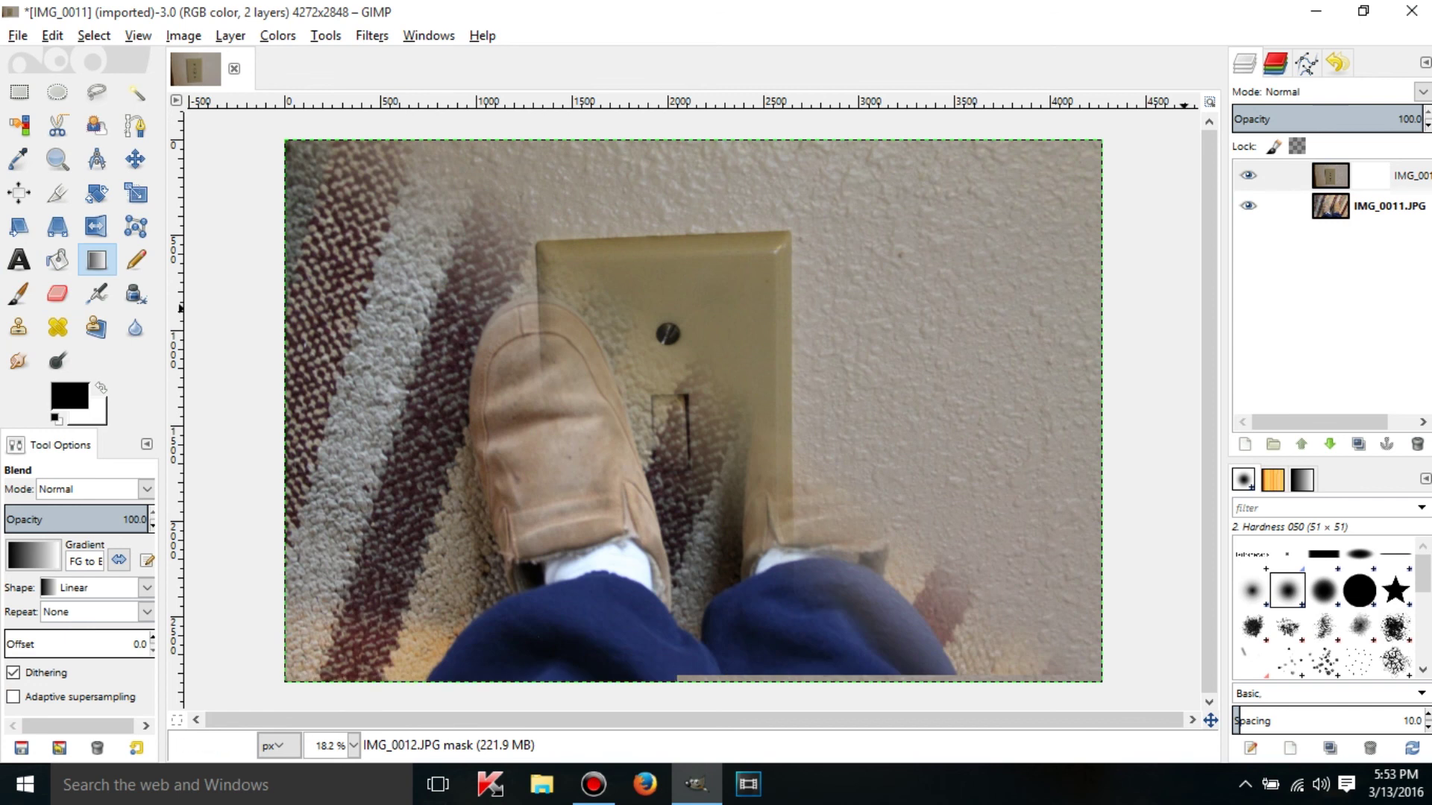
click(1358, 184)
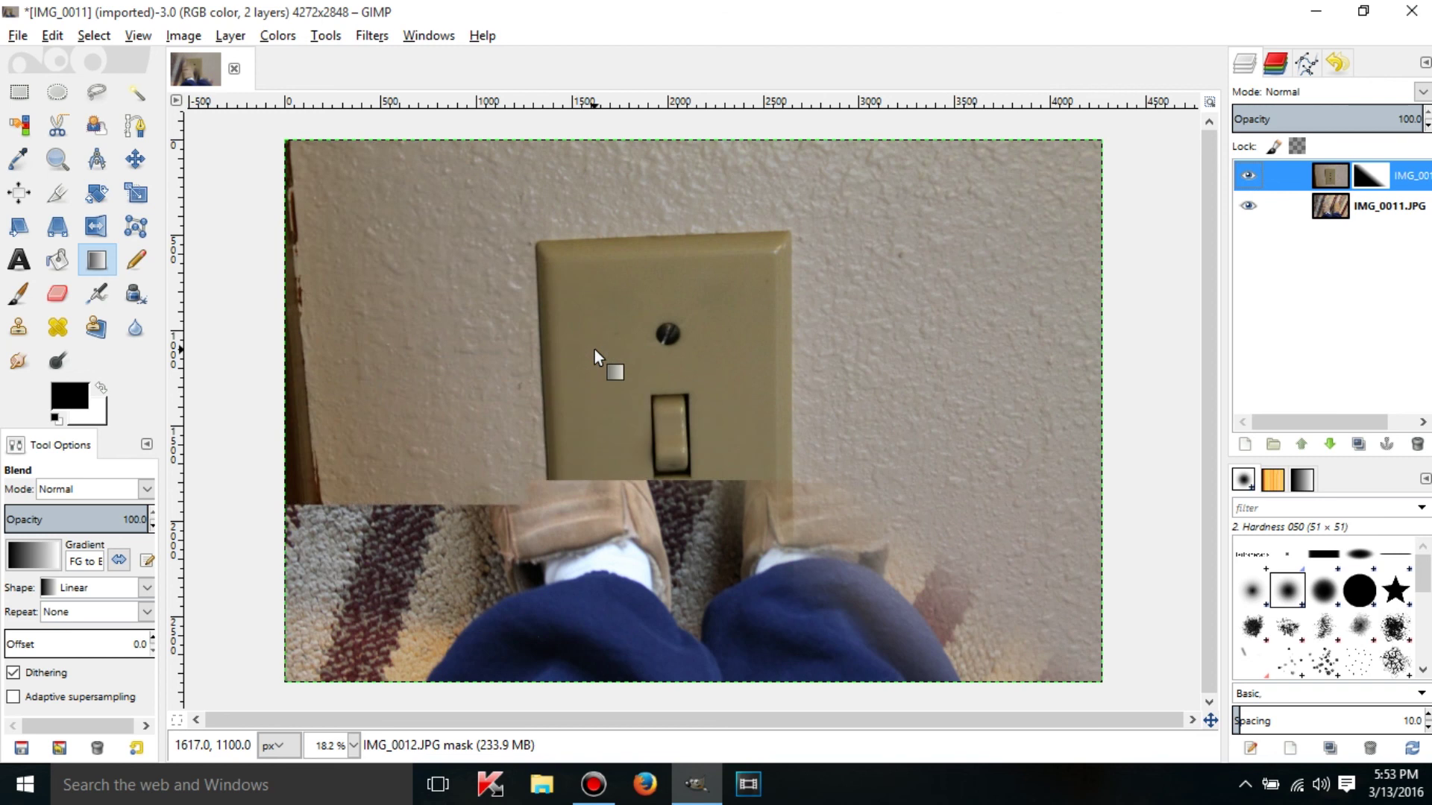
- Set the Blend shape to Spiral (cw) and drag a spiral gradient across the layer mask
right_click(594, 349)
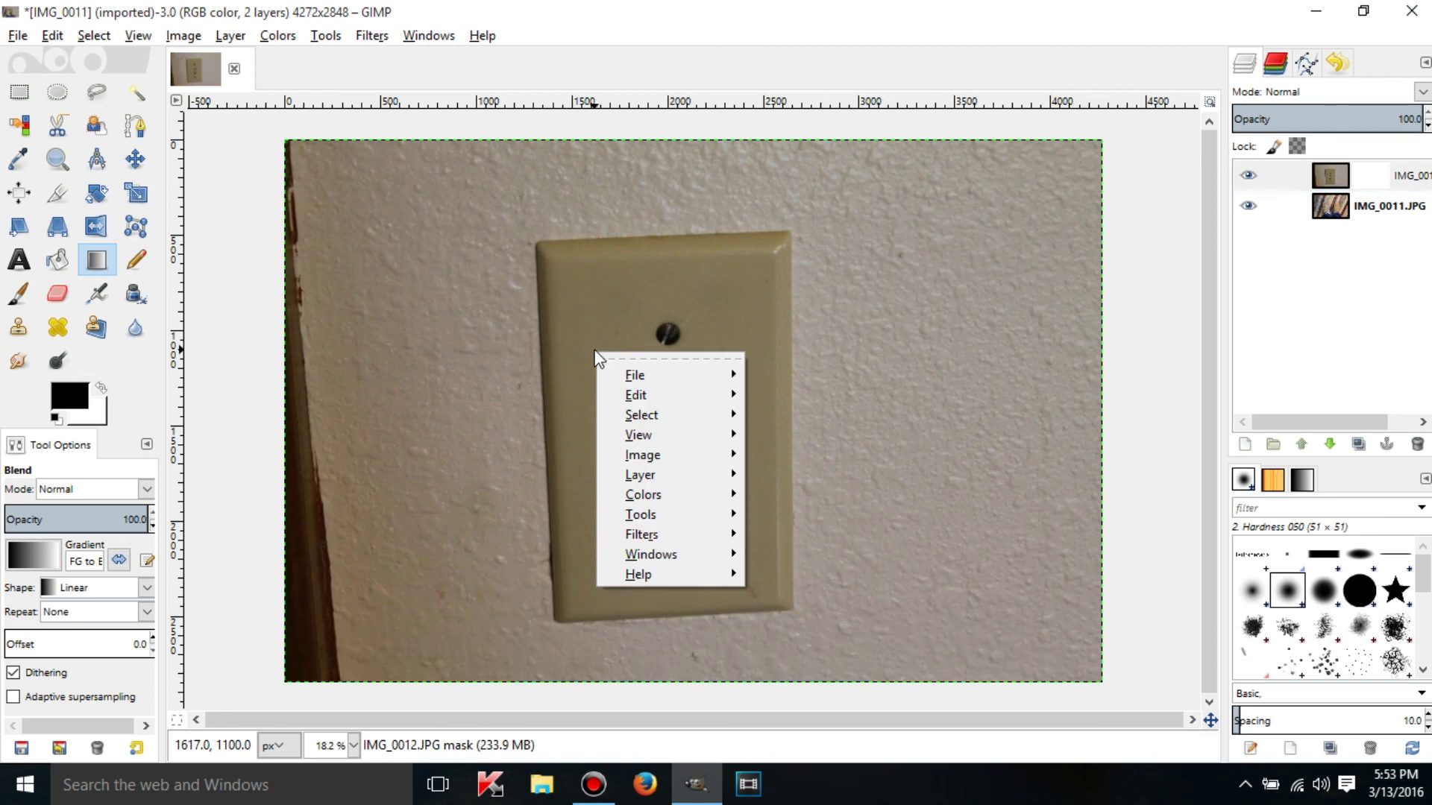
click(82, 471)
click(108, 589)
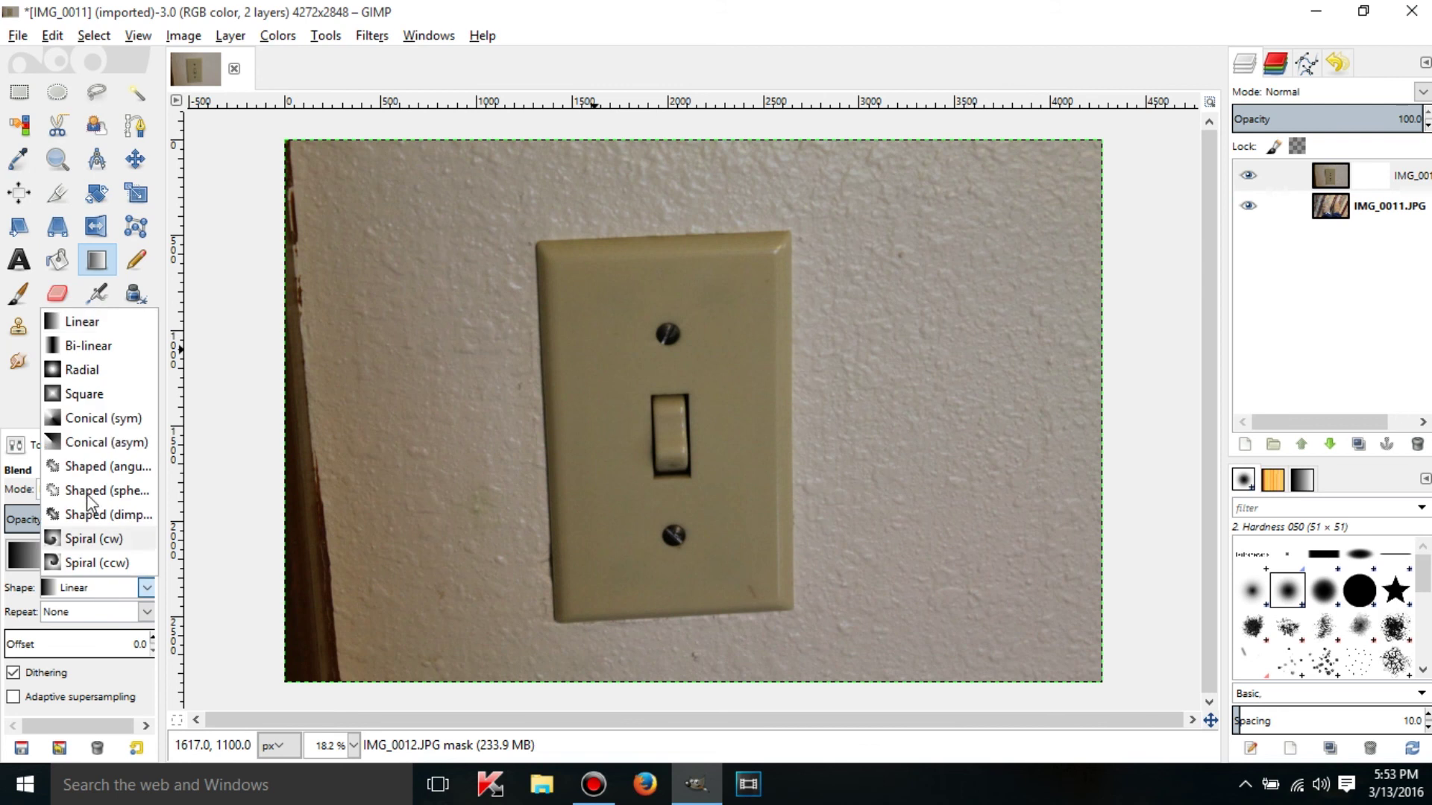
click(88, 539)
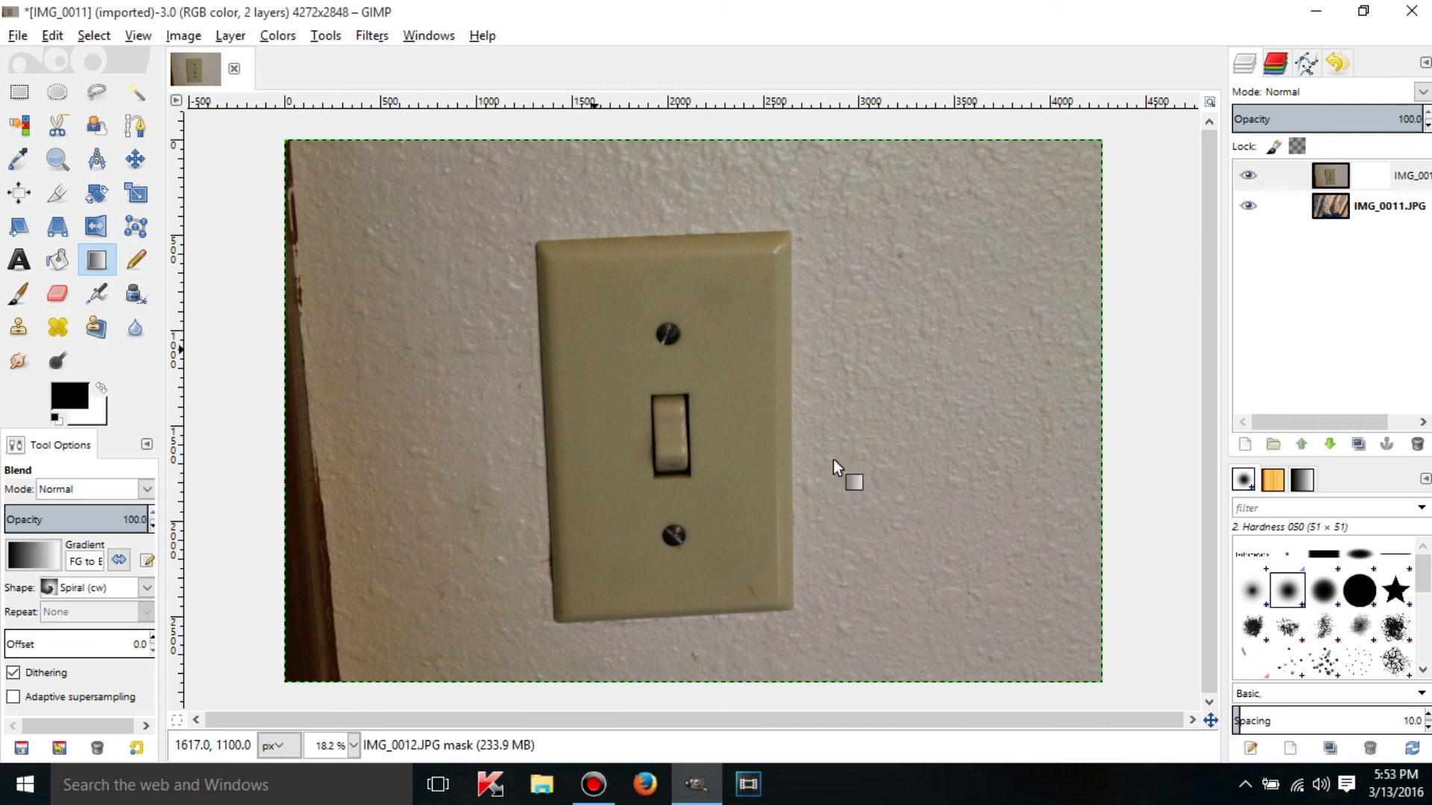
drag(626, 445, 773, 321)
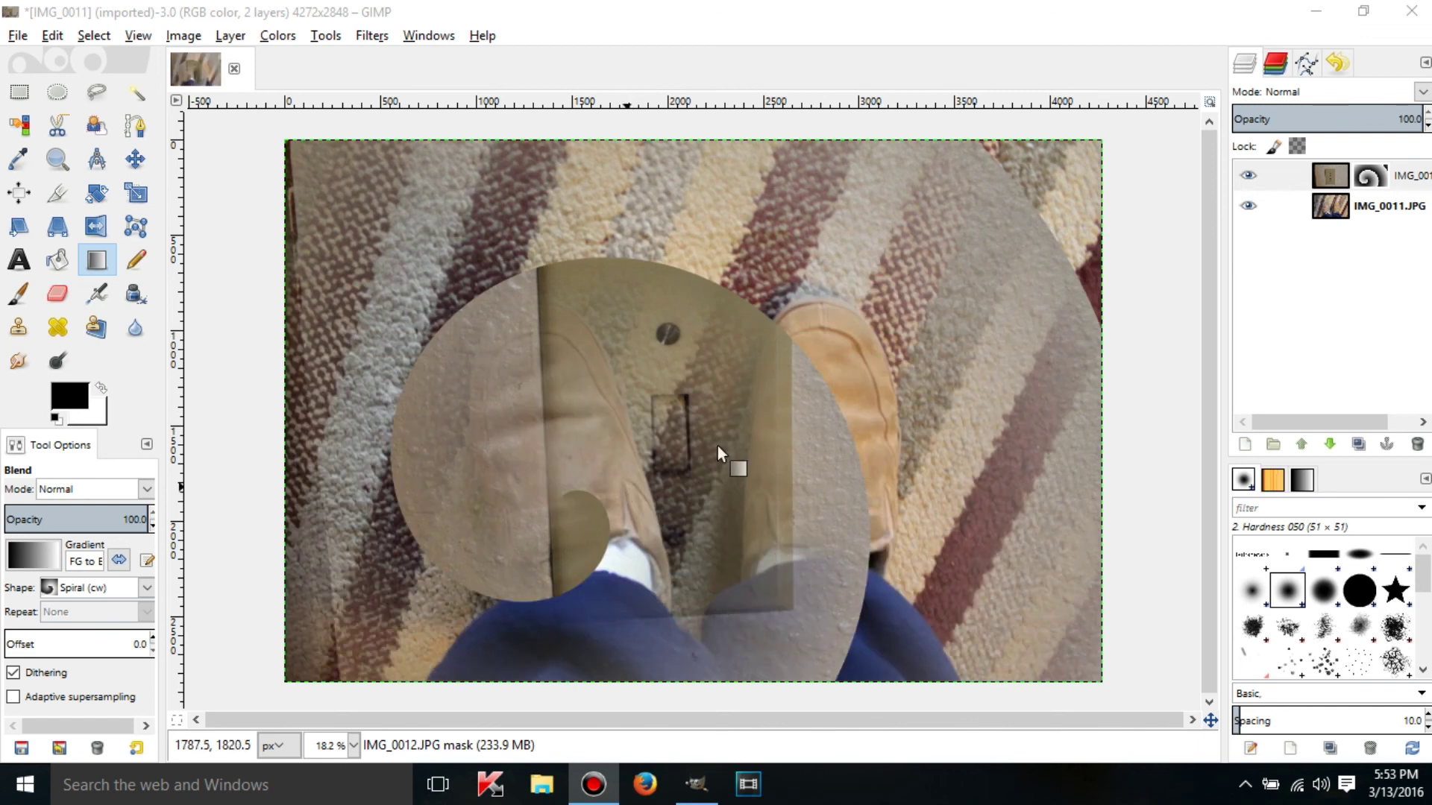
- Select the top layer's spiral mask and return to the Paintbrush (size 302, Hardness 050)
click(1372, 181)
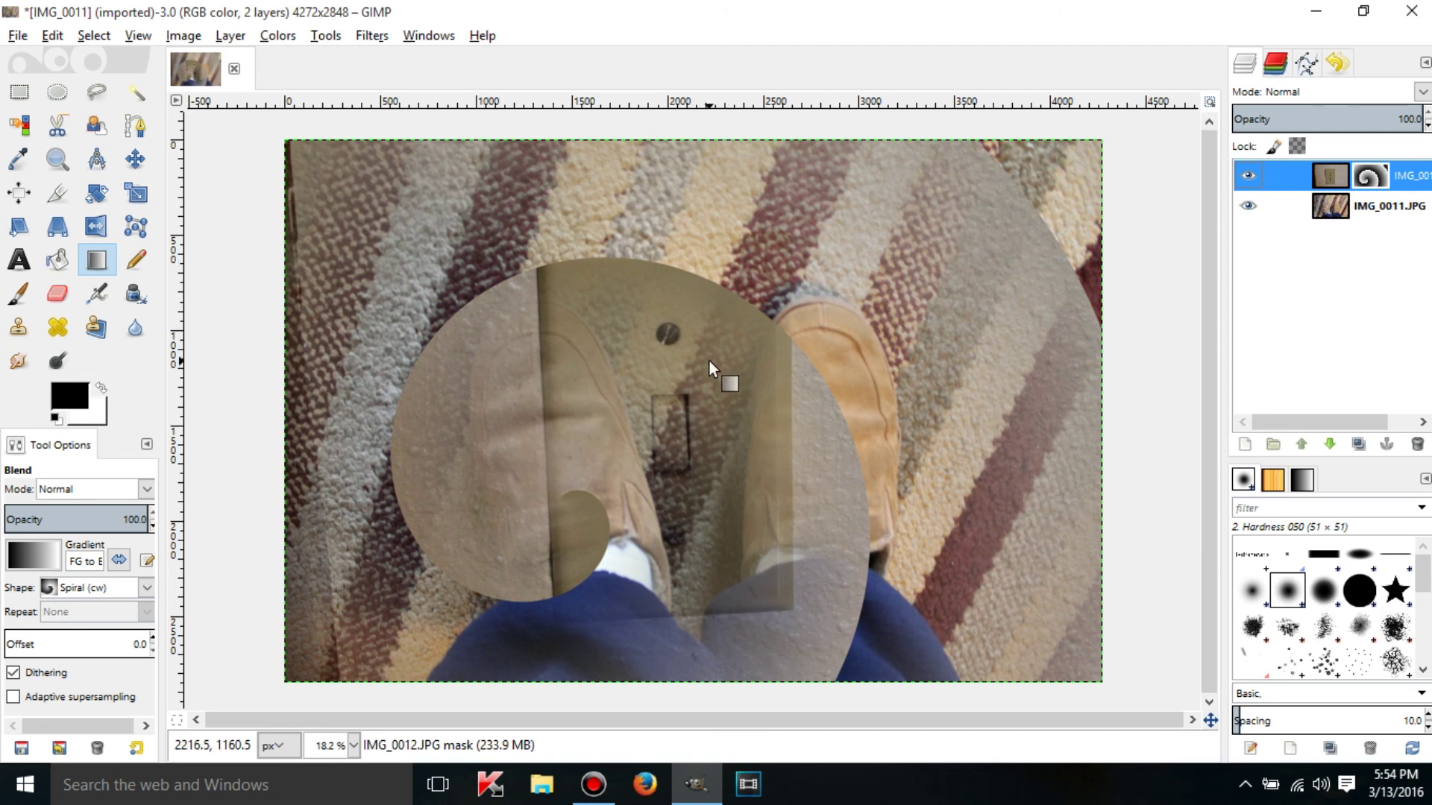
click(59, 296)
click(15, 293)
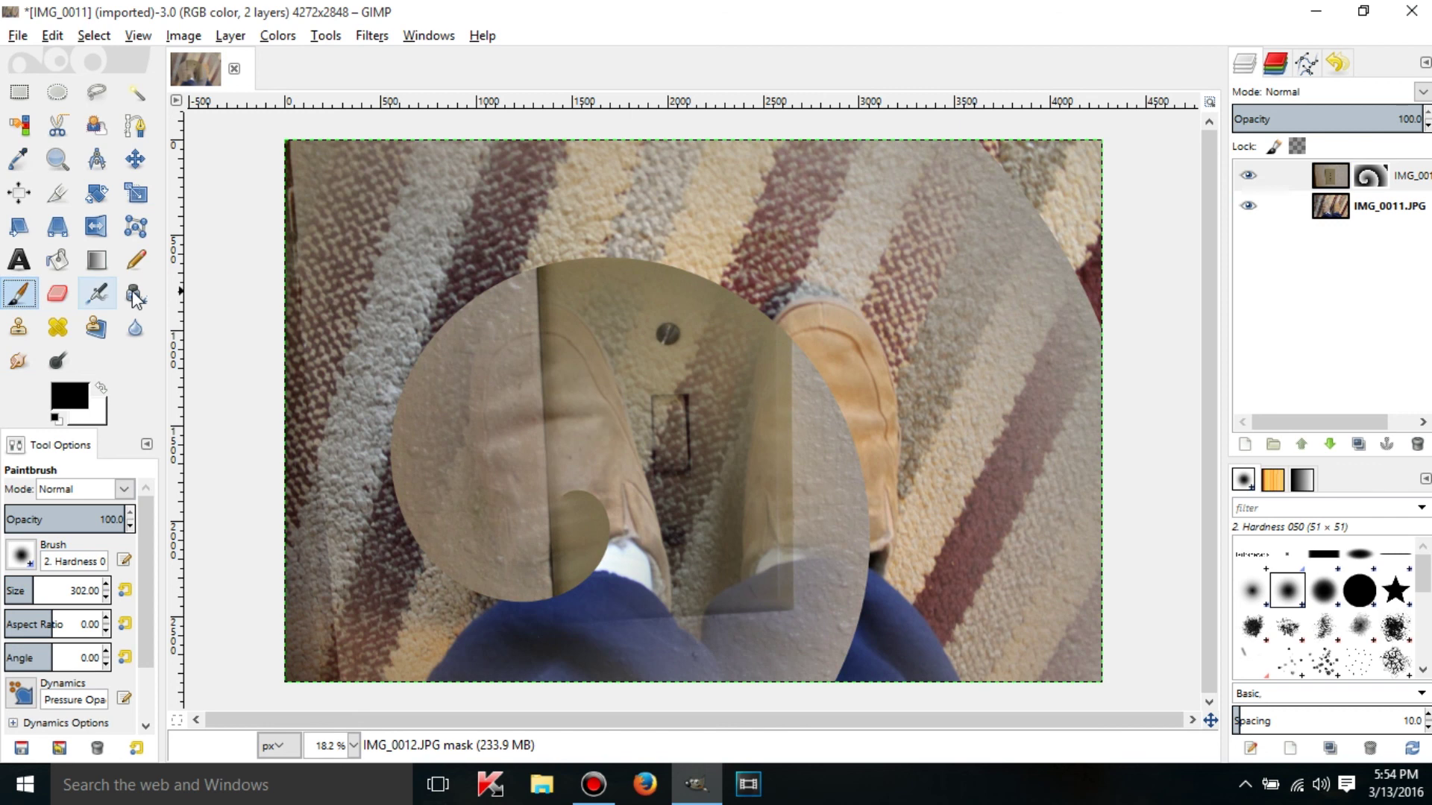